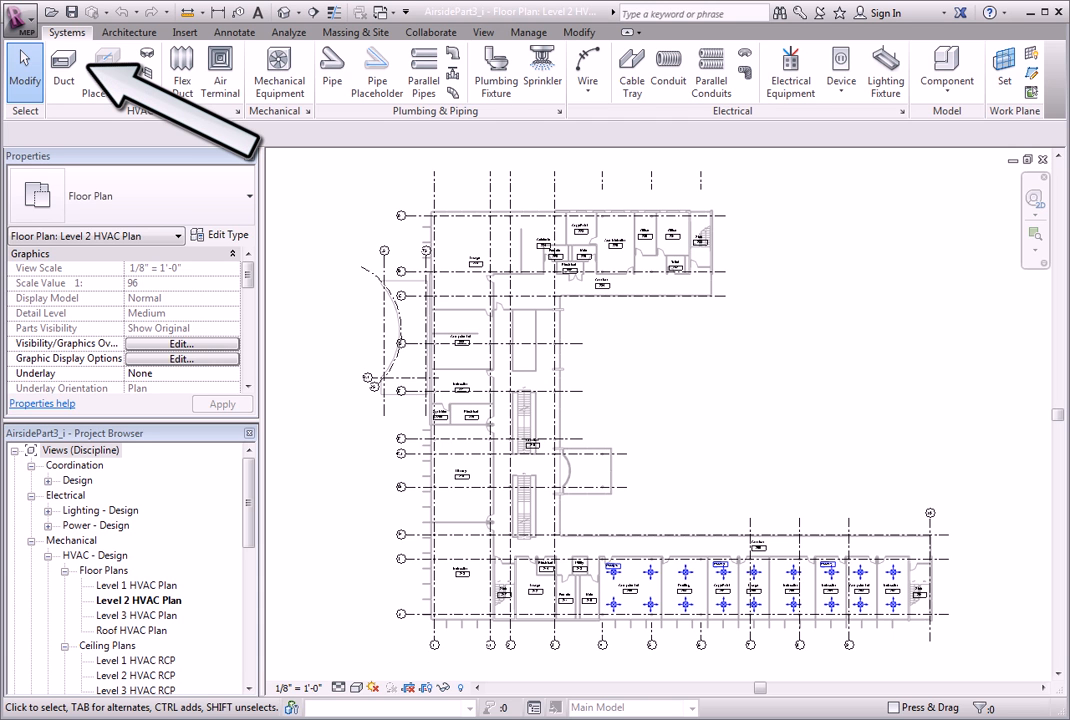
Start the Duct tool and open its type properties to review the duct families and the rectangular duct types
click(71, 89)
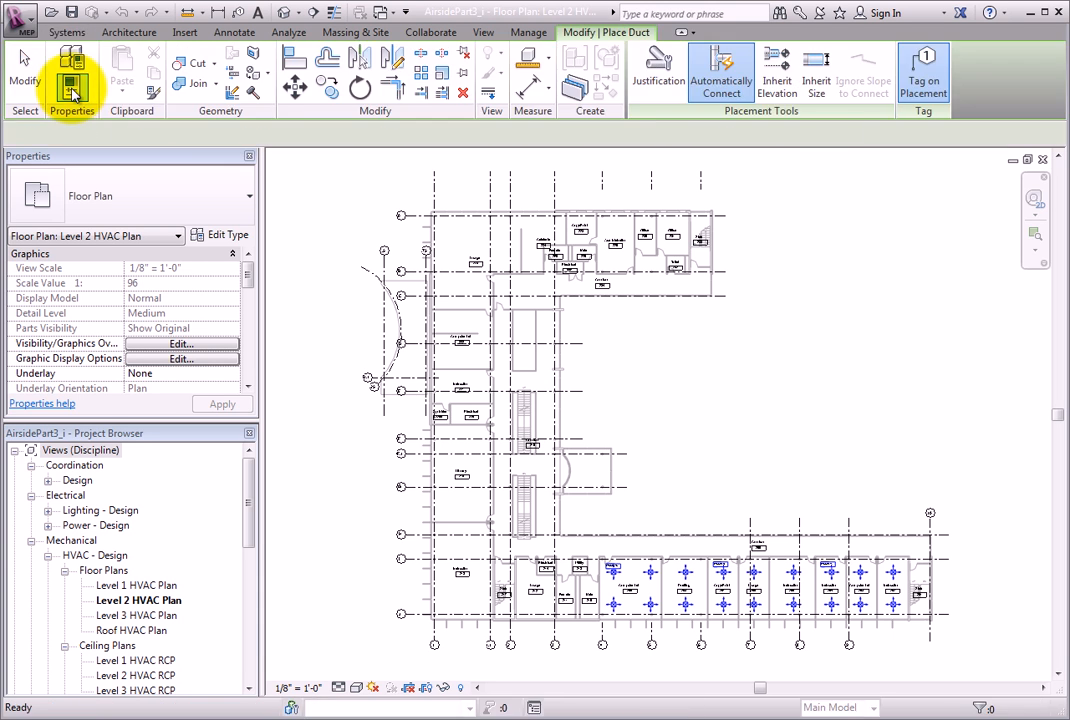
click(212, 237)
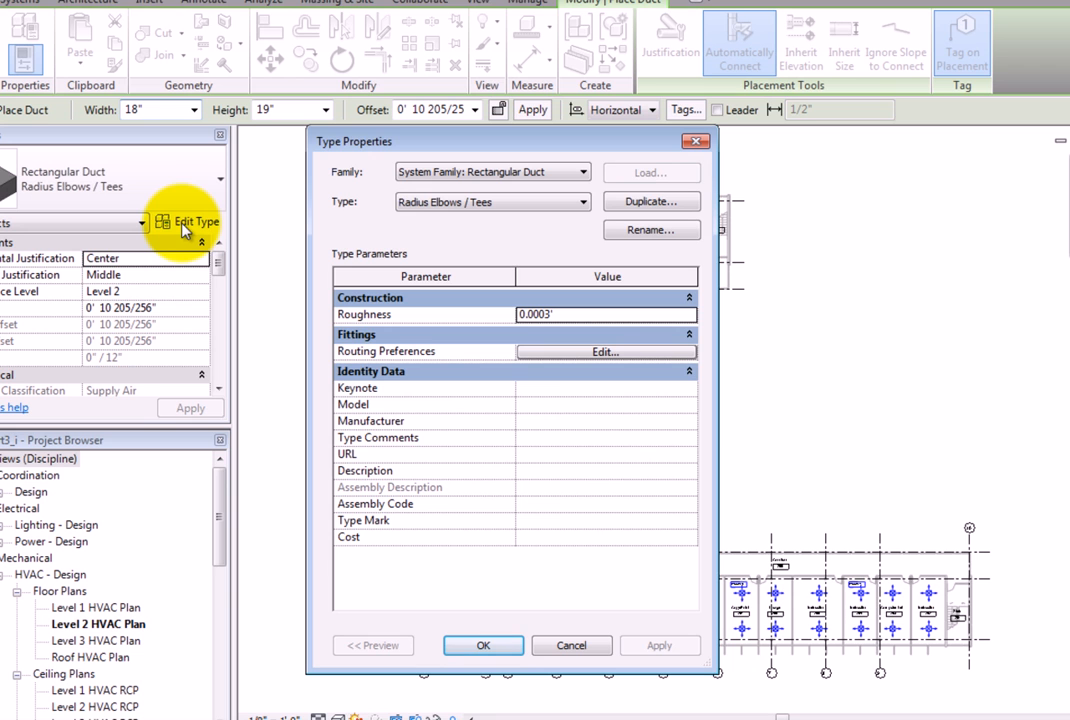
click(576, 176)
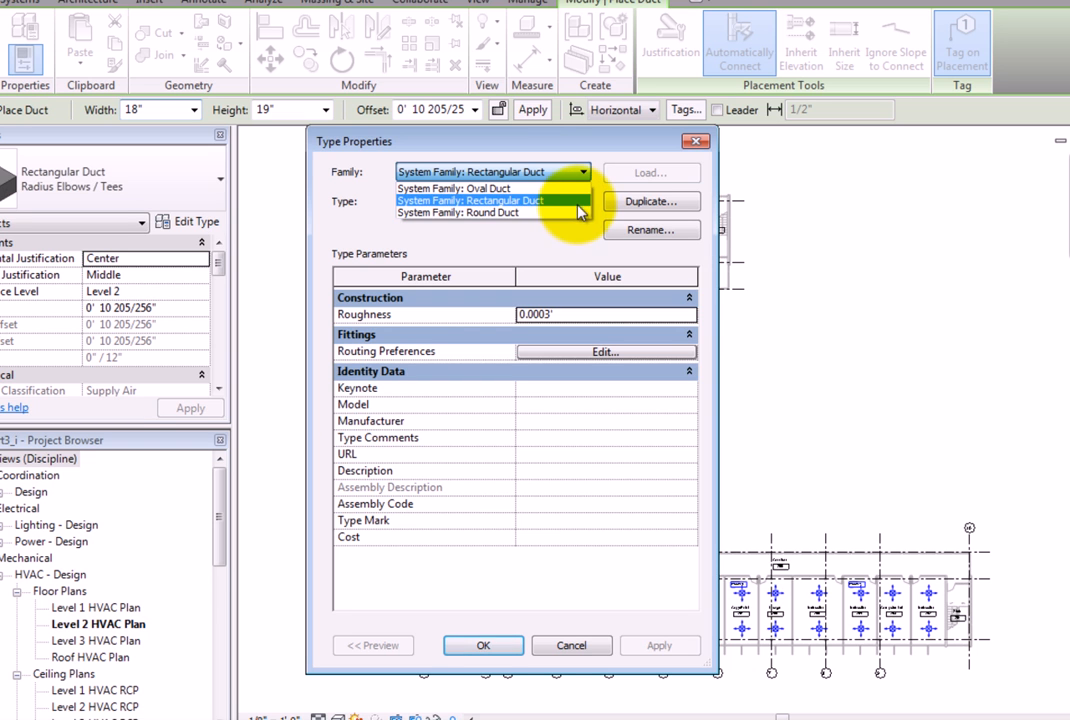
click(577, 201)
click(580, 204)
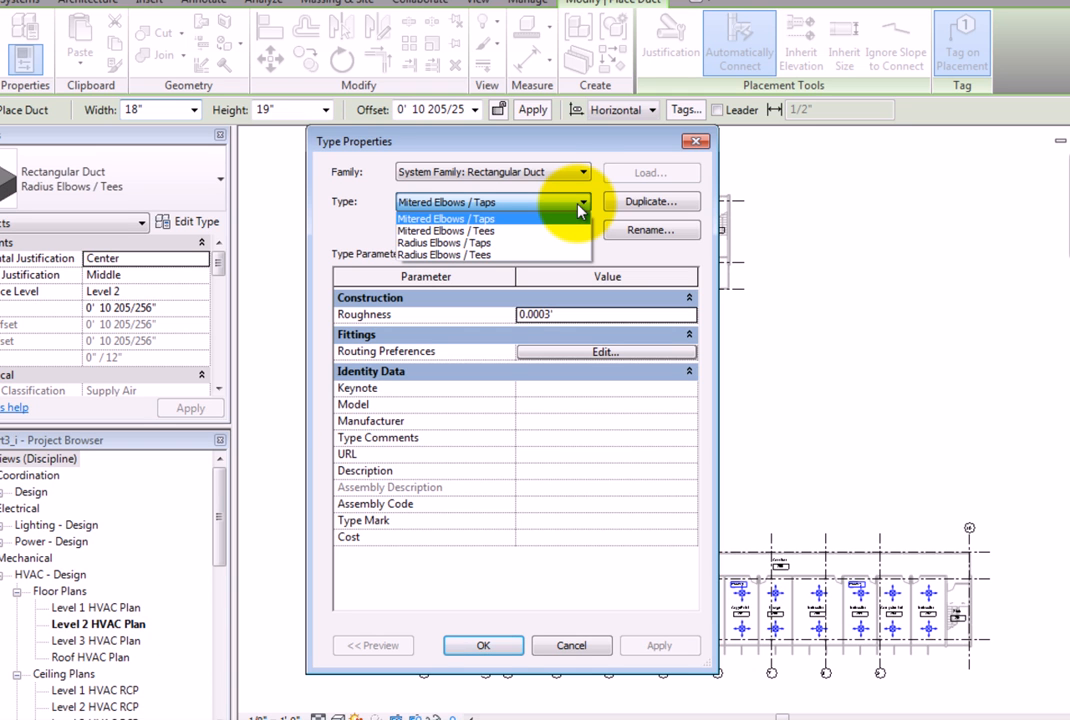
click(578, 205)
Switch the duct family to System Family: Round Duct and review its types, keeping Taps selected
click(578, 174)
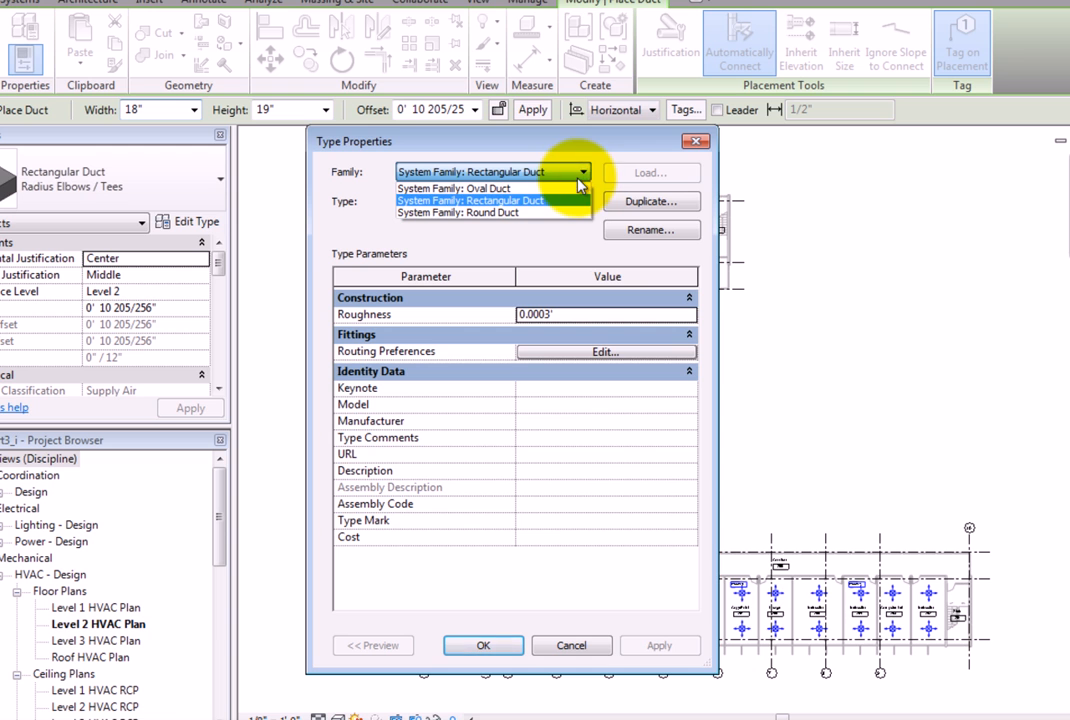
click(575, 212)
click(578, 207)
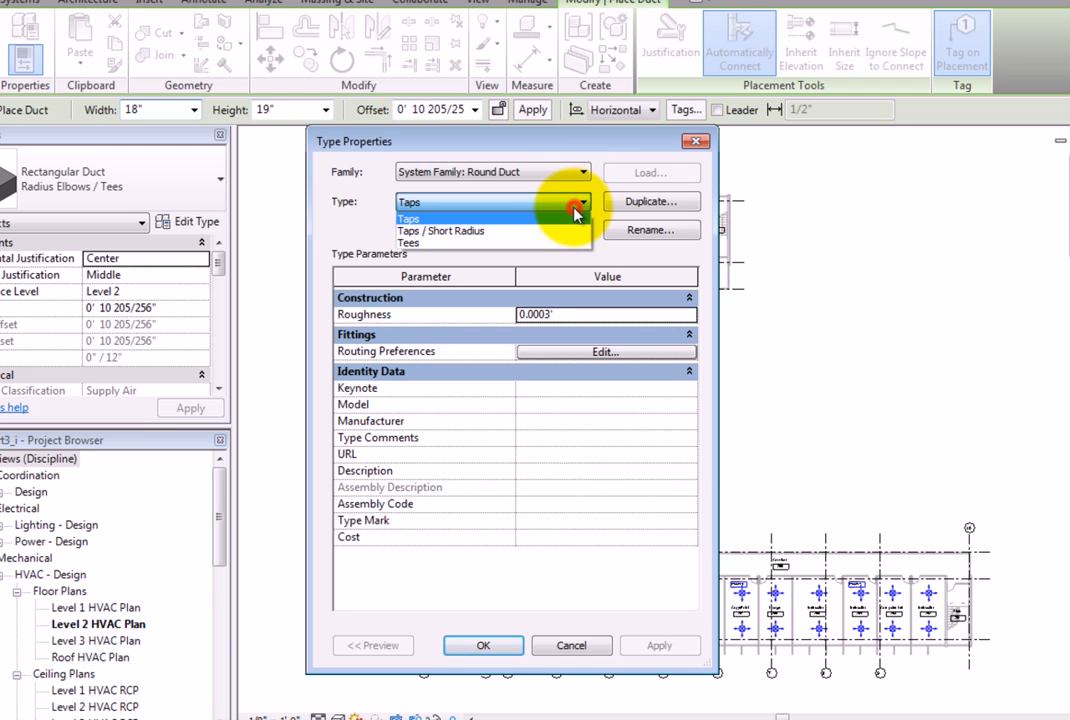
click(578, 210)
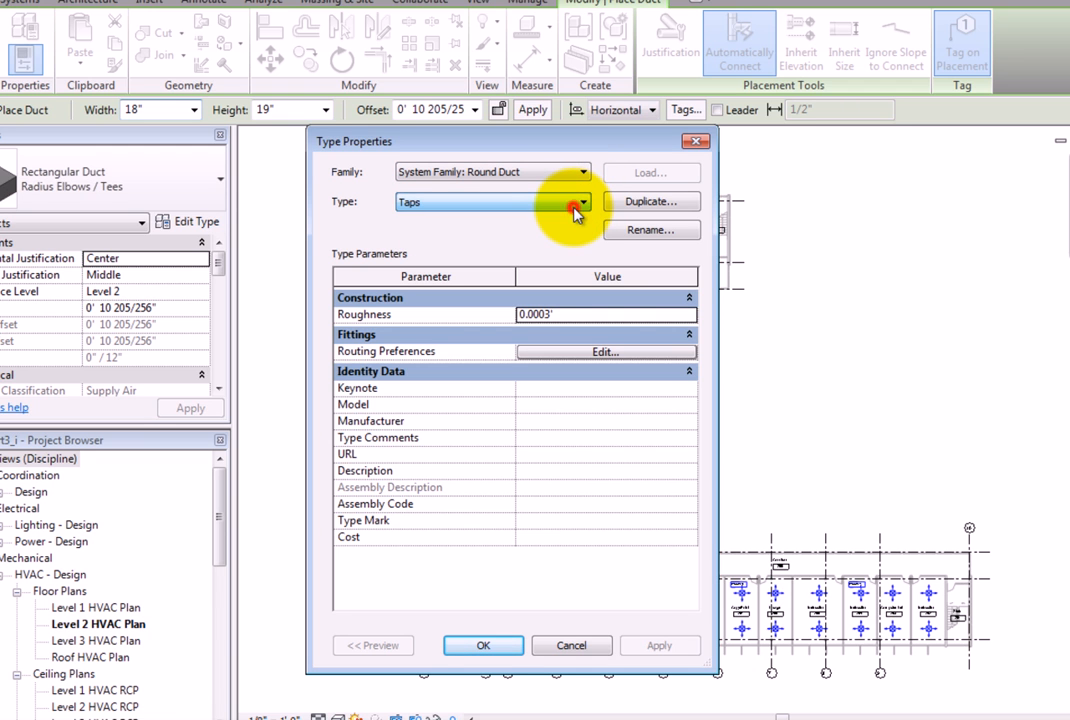
Duplicate the round duct Taps type under the name "Taps with Damper"
click(673, 203)
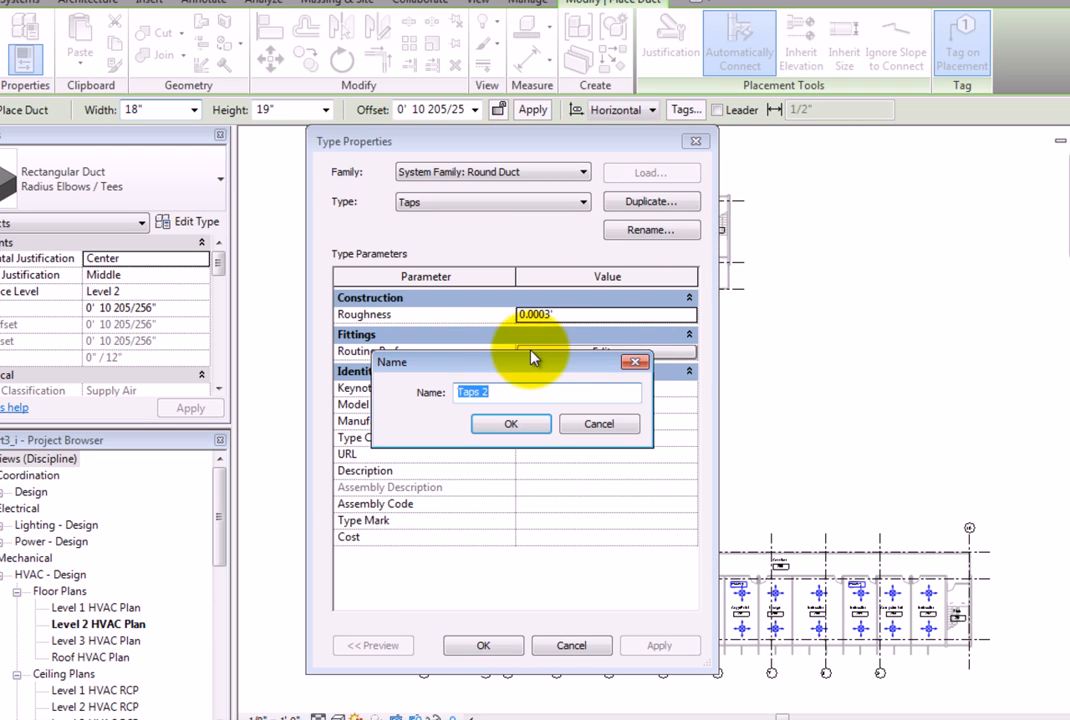
click(510, 392)
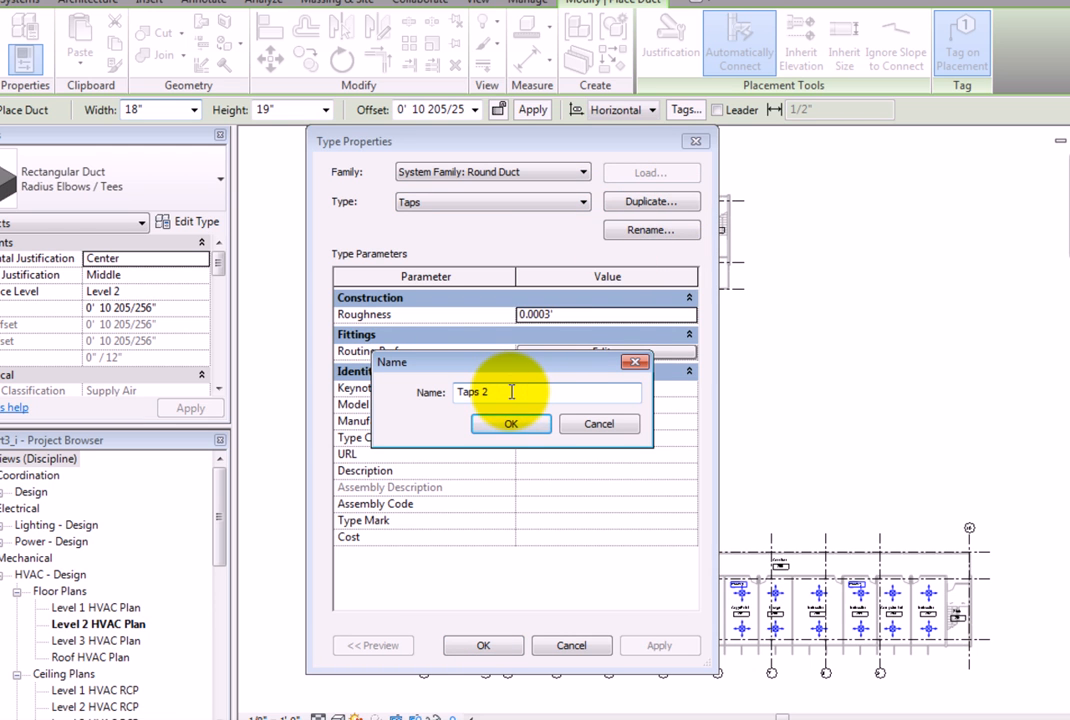
key(BackSpace)
text(with Damper)
click(510, 423)
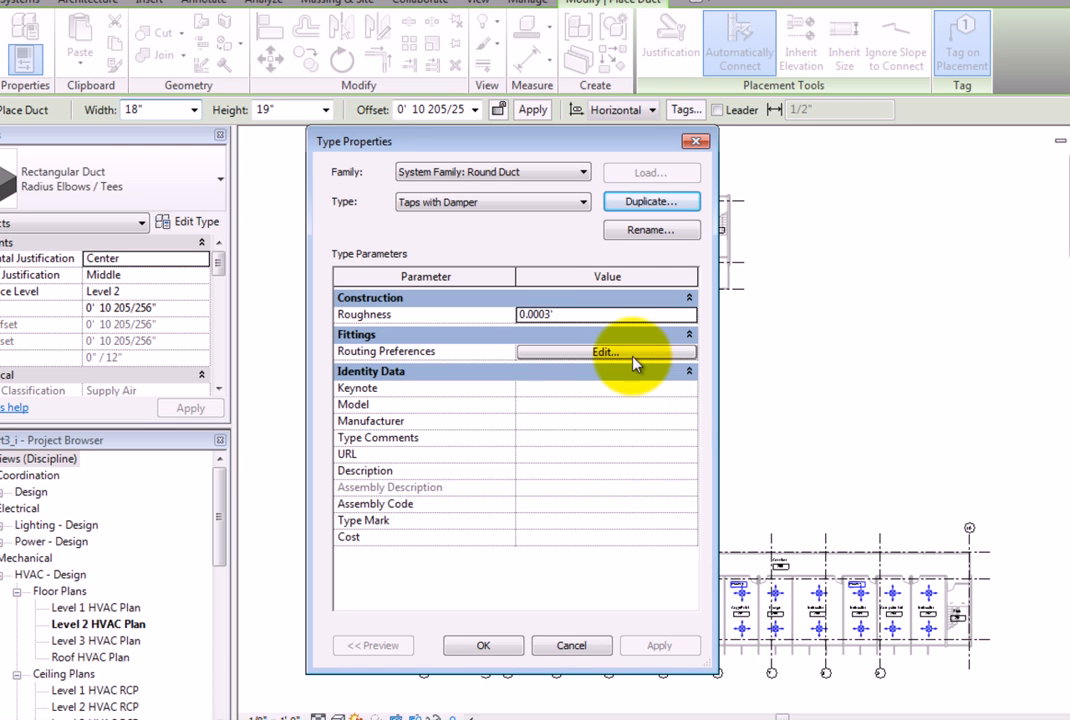
Open the routing preferences of the Taps with Damper type and review the elbow, preferred junction type and junction options
click(605, 352)
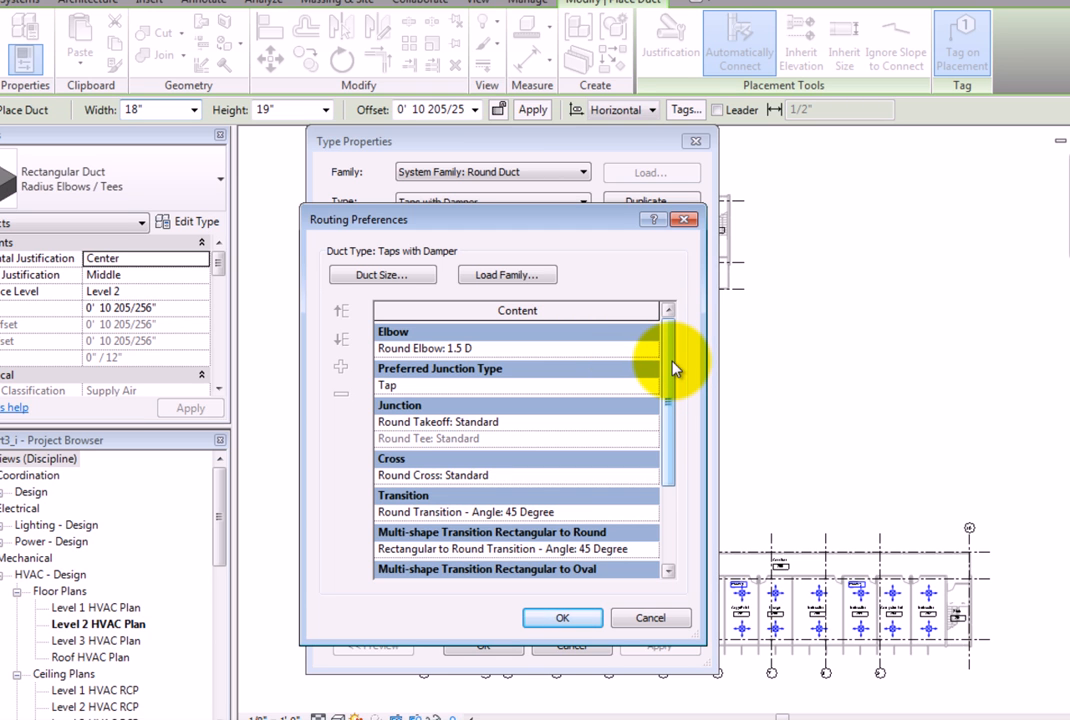
mouse_move(673, 360)
mouse_down()
mouse_move(666, 460)
mouse_move(673, 365)
mouse_up()
click(595, 348)
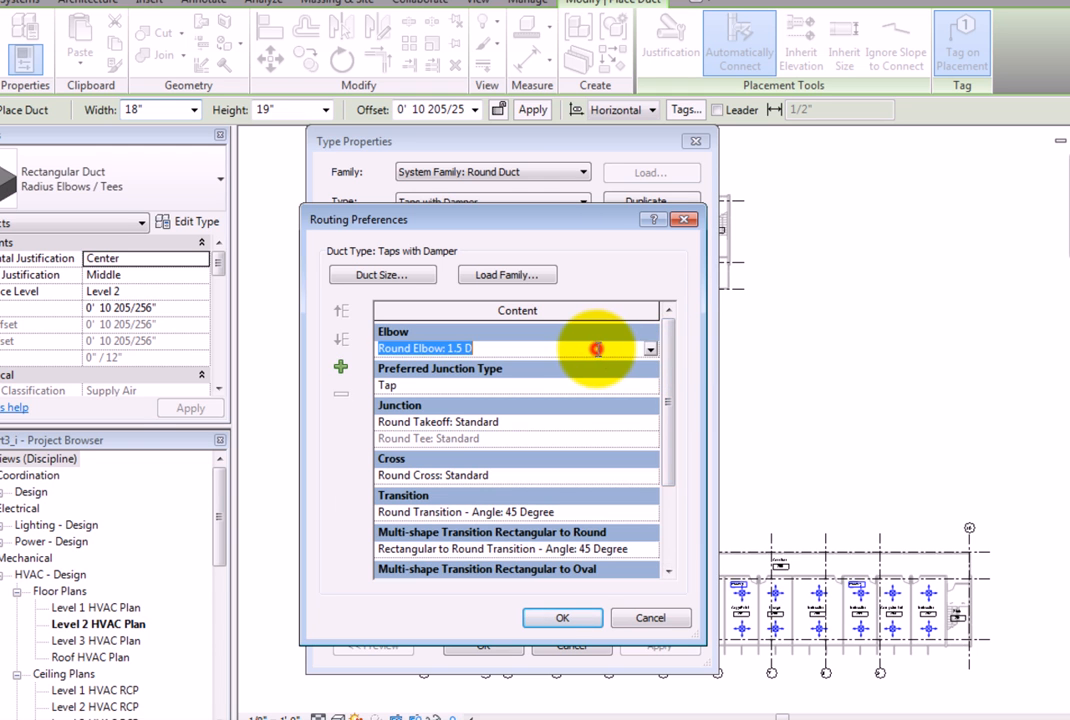
click(650, 350)
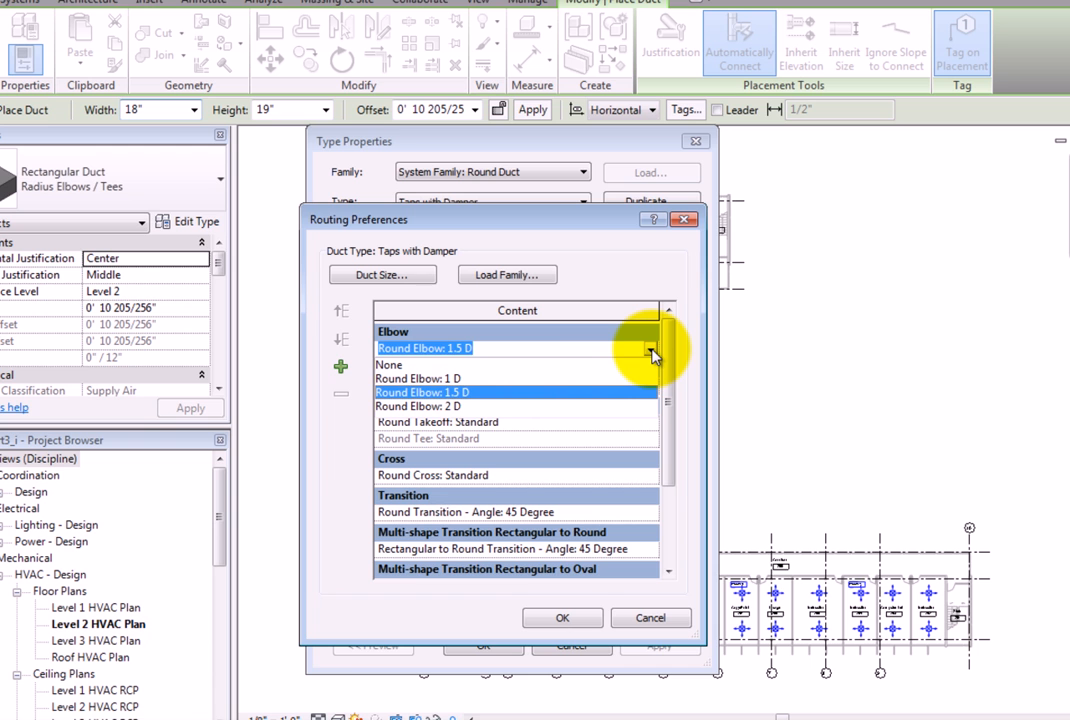
click(651, 352)
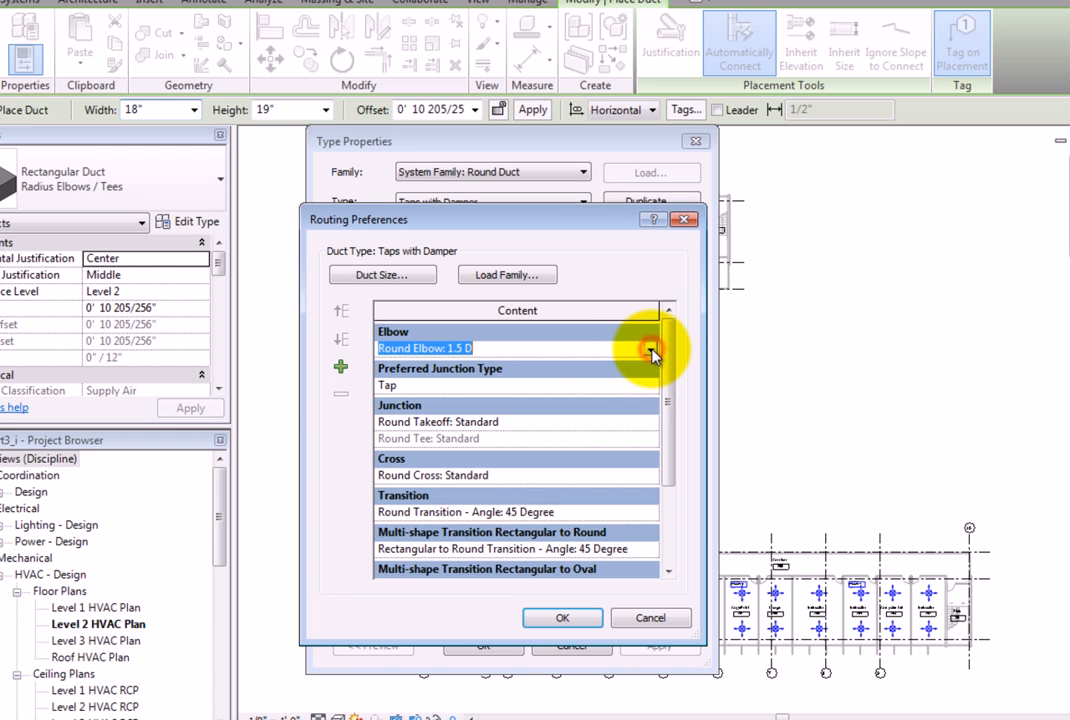
click(603, 387)
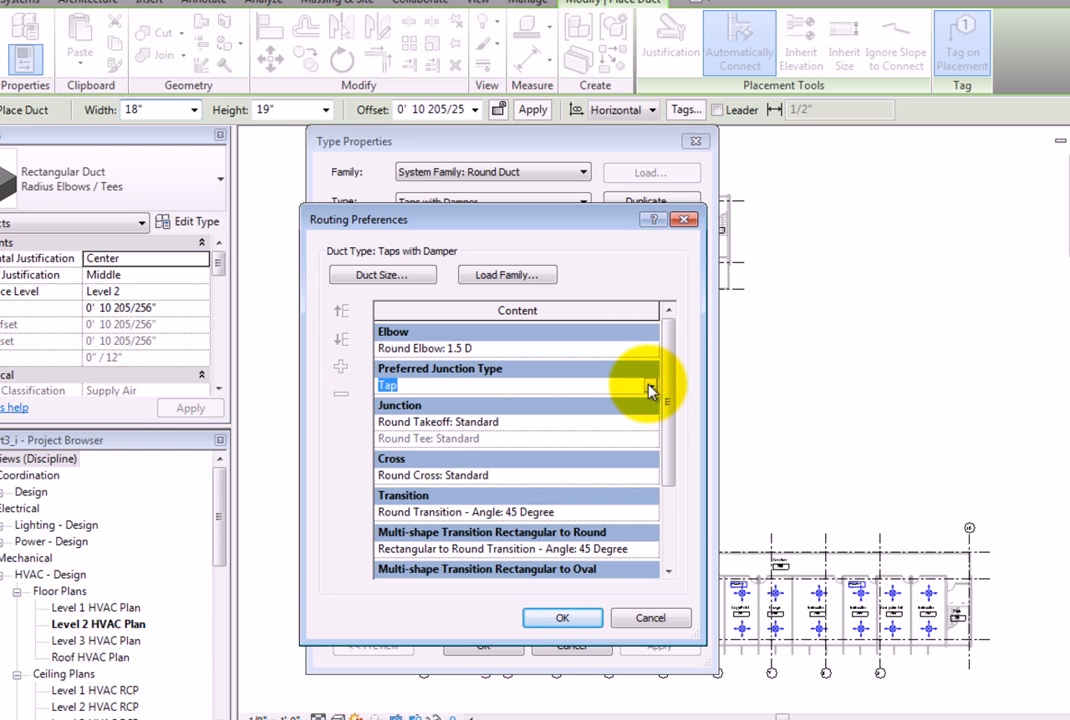
click(650, 386)
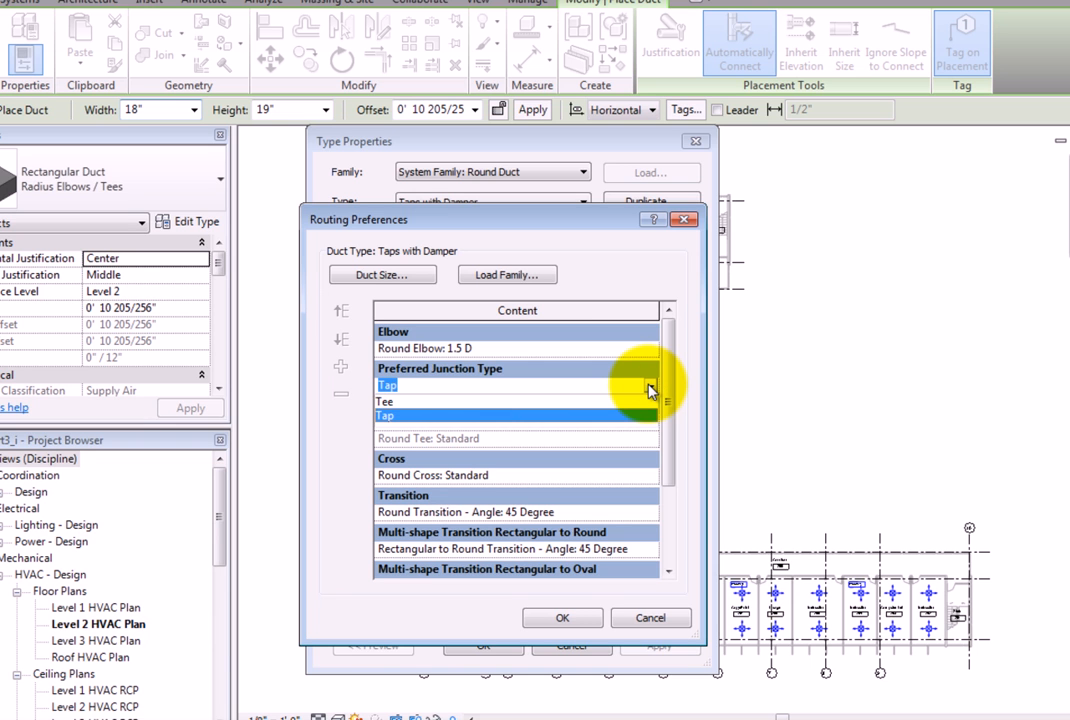
click(649, 388)
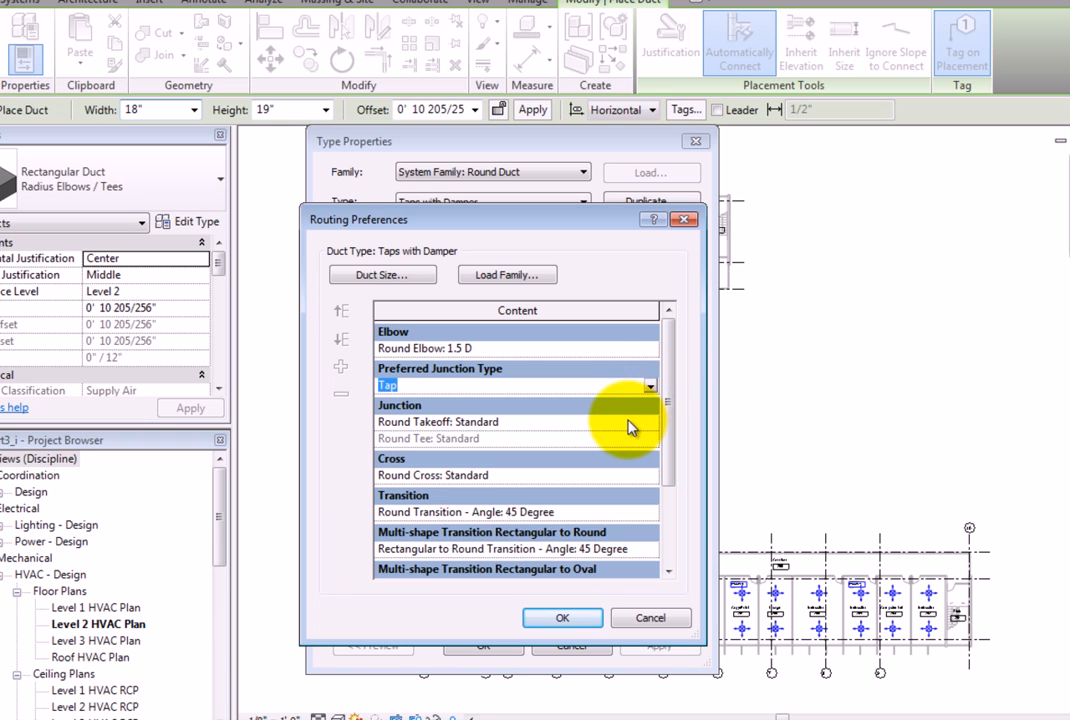
click(630, 422)
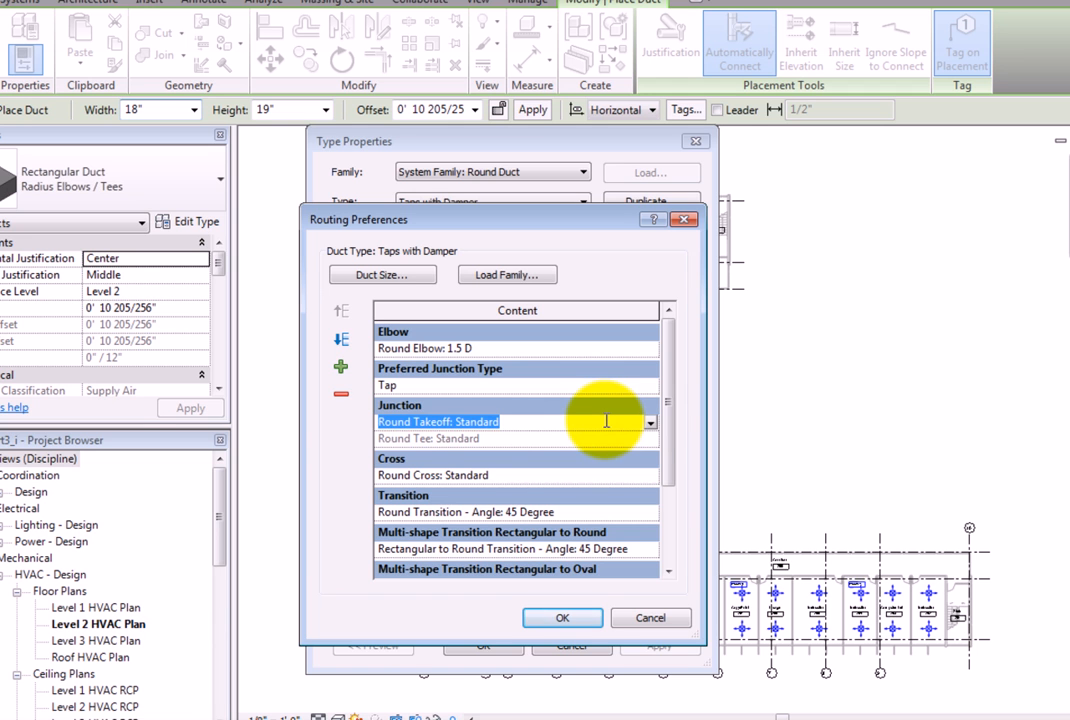
click(650, 424)
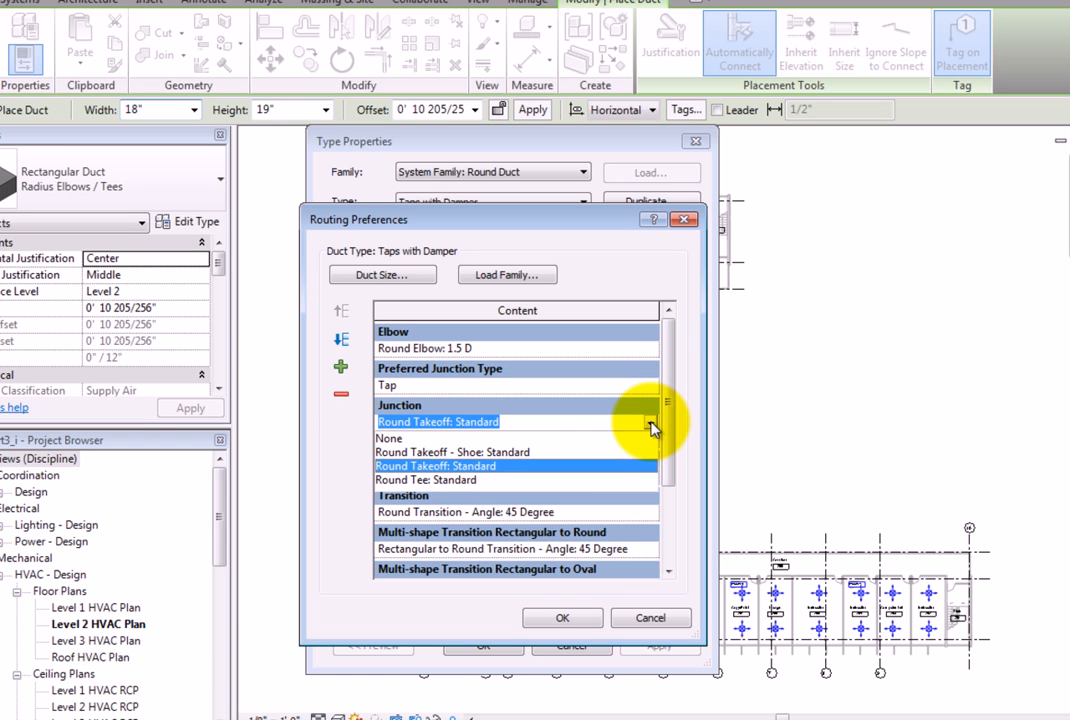
click(650, 424)
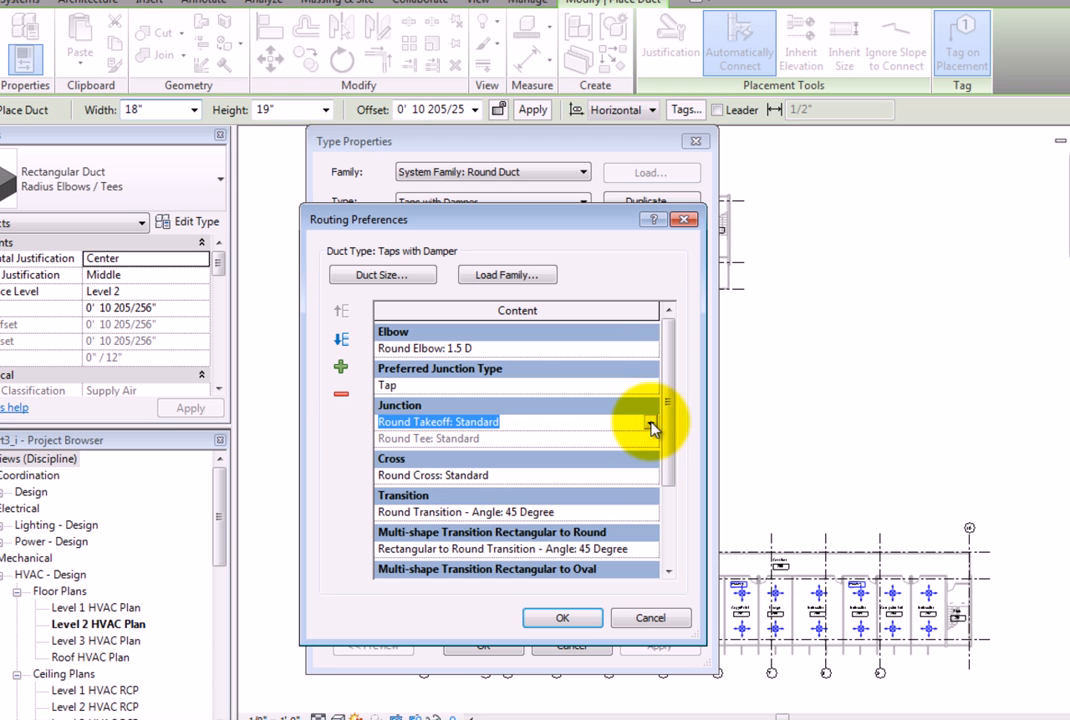
Load the Round Takeoff with Damper family from the library's Duct, Fittings, Round, Taps folder
click(519, 276)
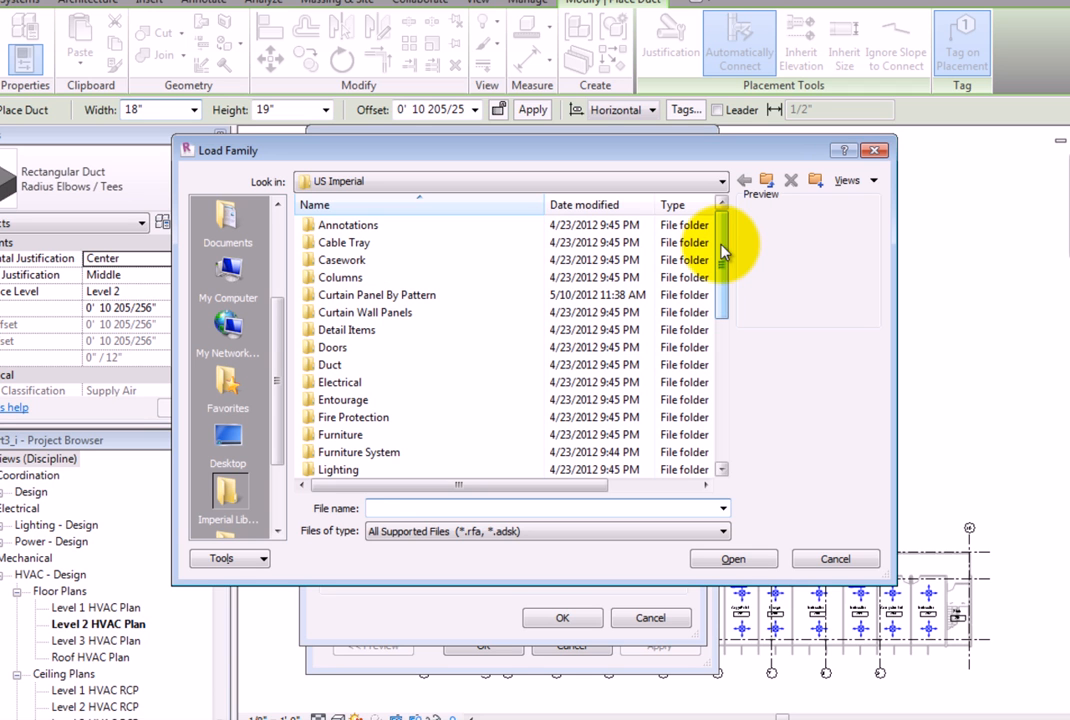
click(428, 358)
double_click(428, 357)
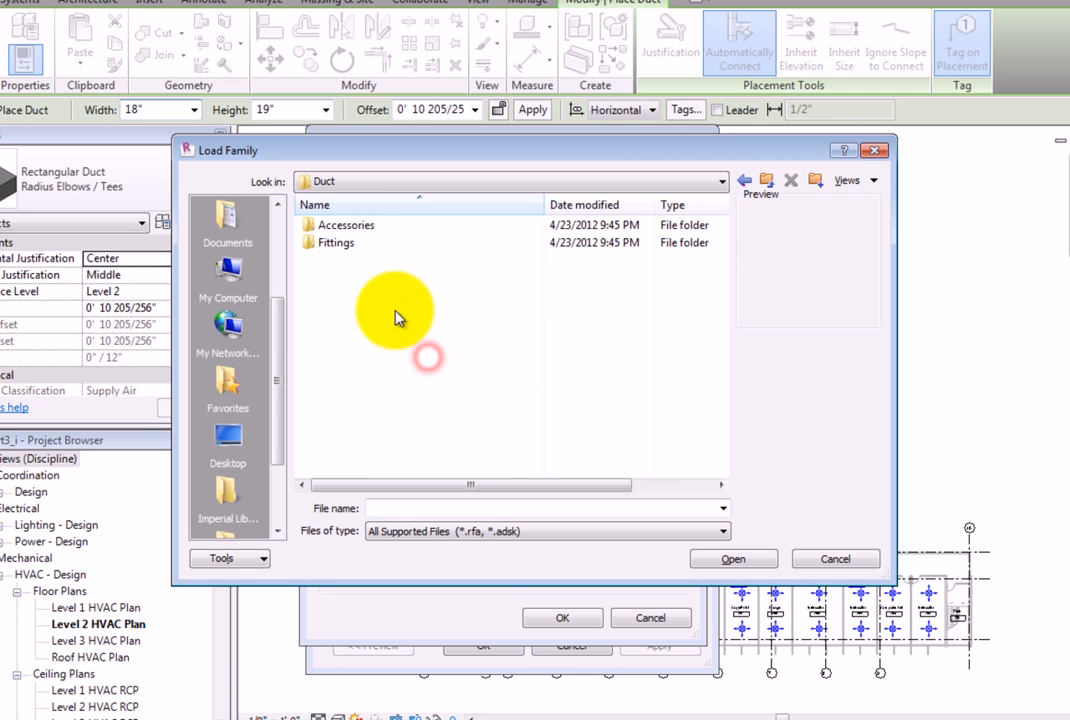
double_click(370, 244)
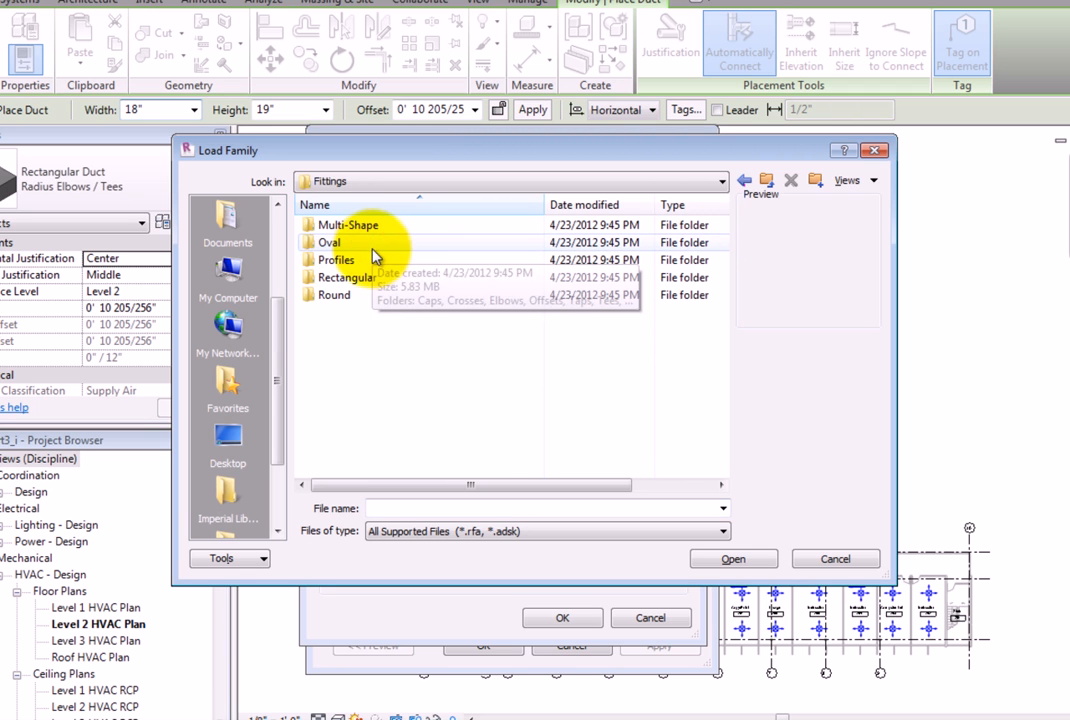
double_click(371, 297)
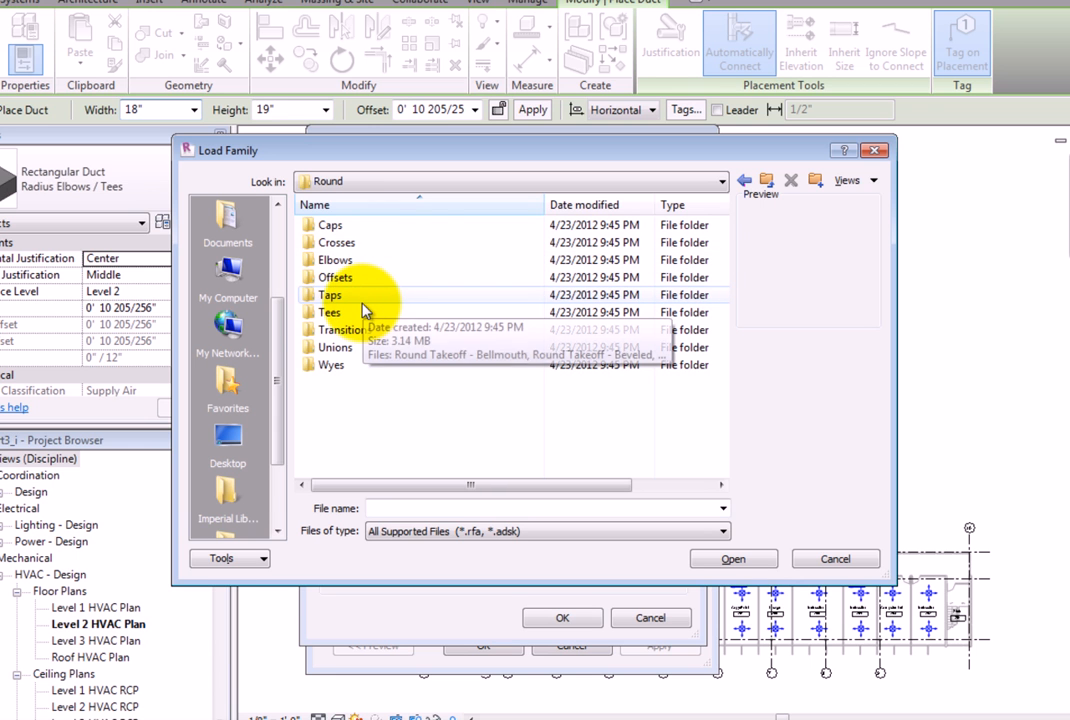
double_click(368, 299)
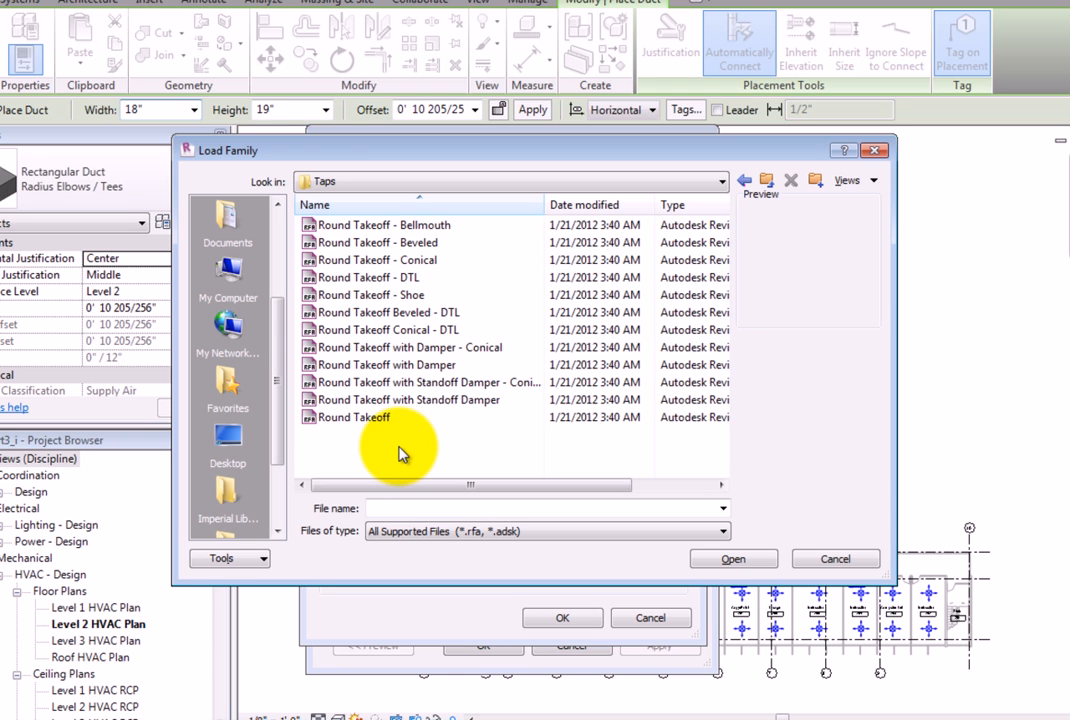
click(405, 365)
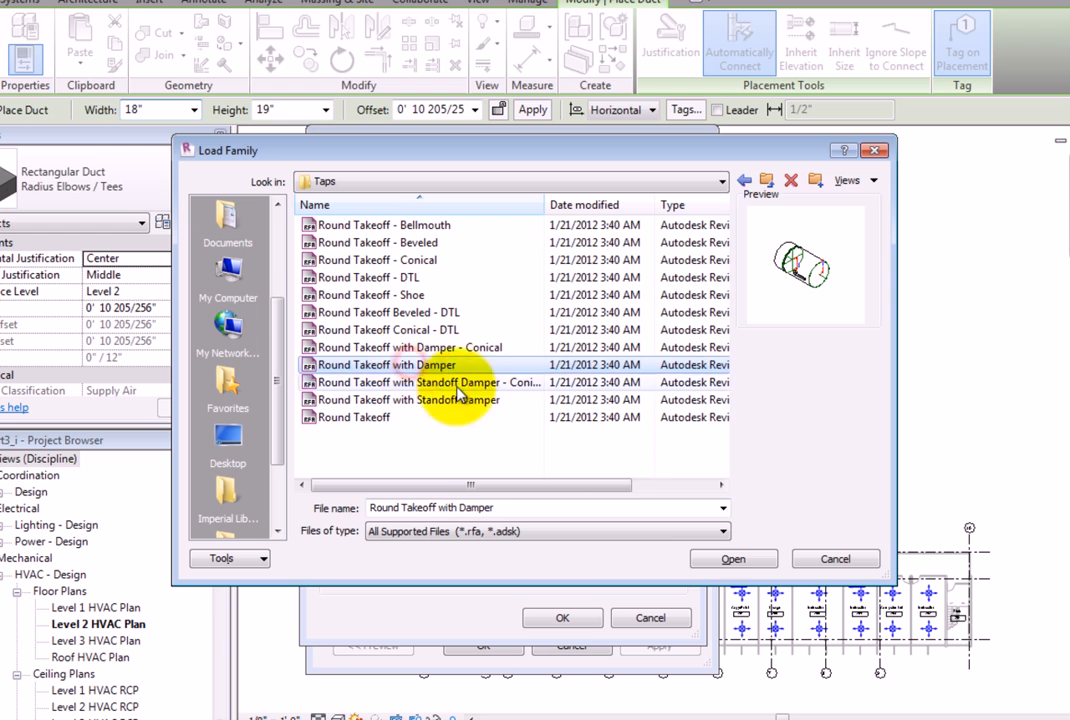
click(752, 560)
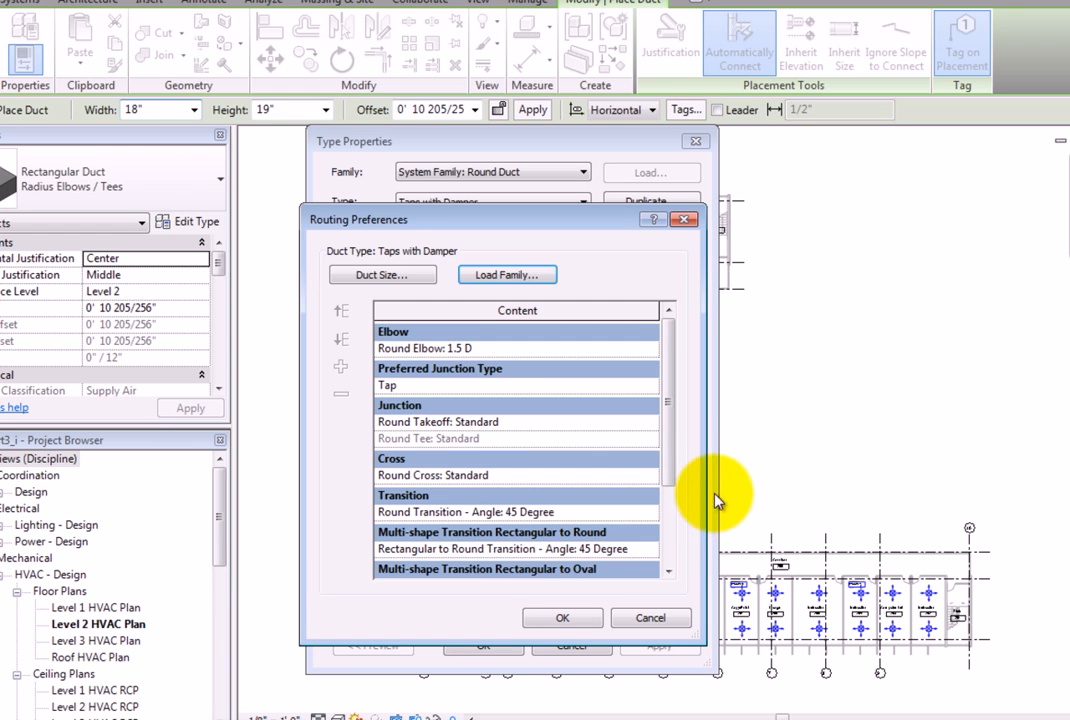
Set the Junction fitting in the routing preferences to Round Takeoff with Damper: Standard
click(633, 421)
click(649, 424)
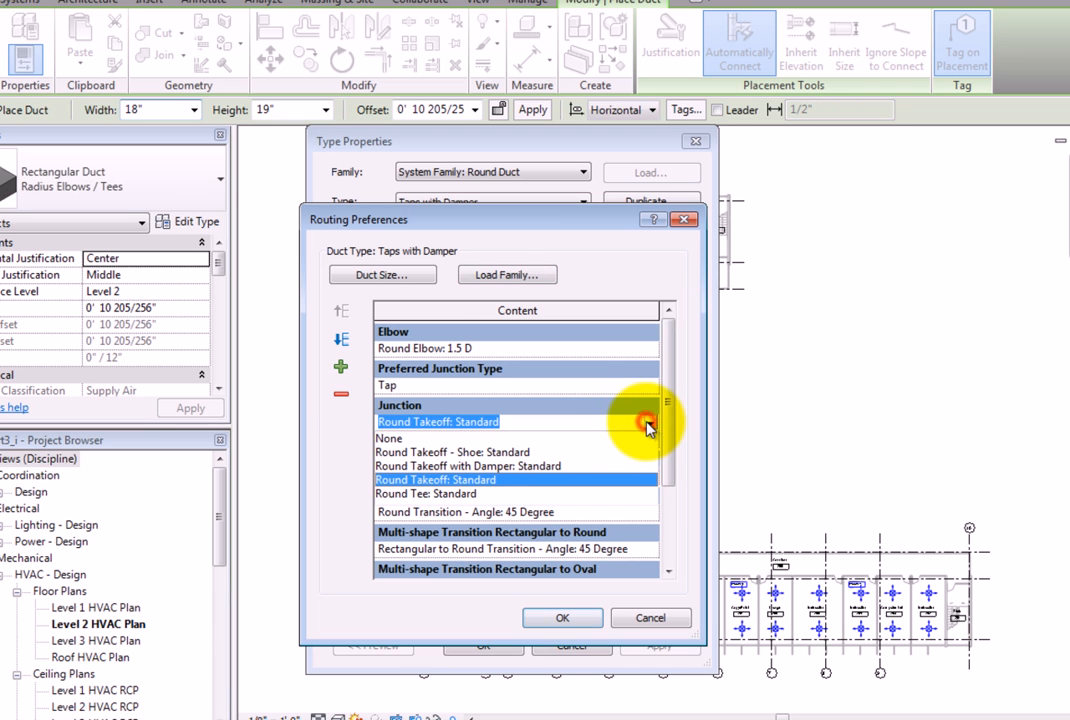
click(558, 467)
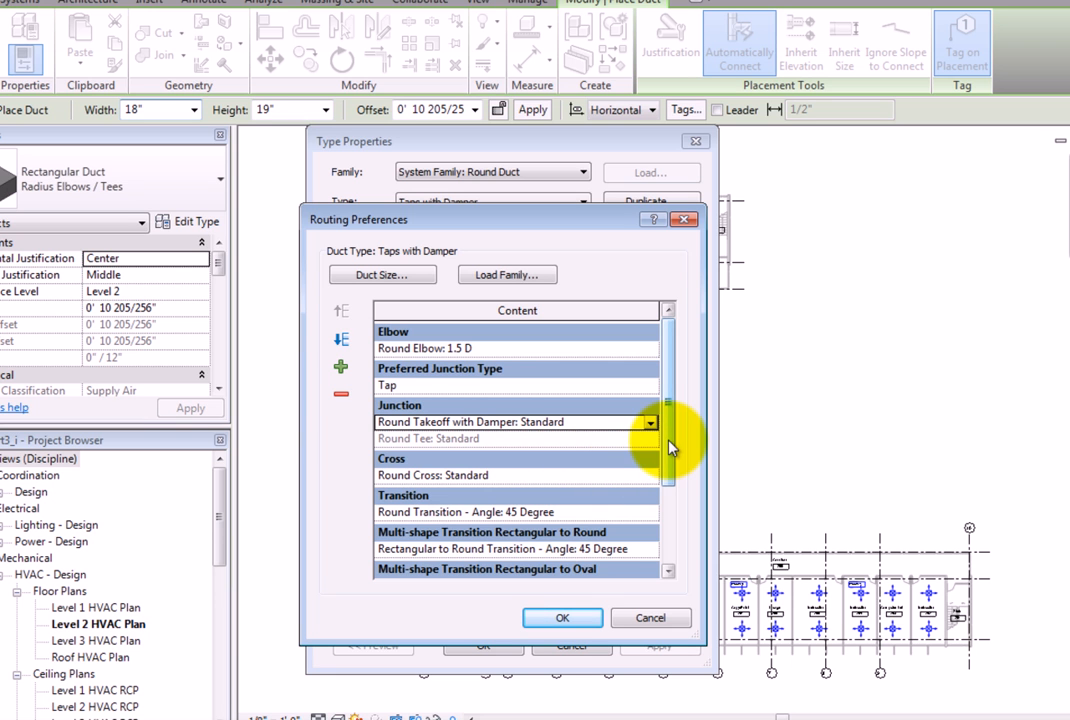
Review the fitting options available for the Union and Cross entries in the routing preferences
drag(671, 444, 672, 533)
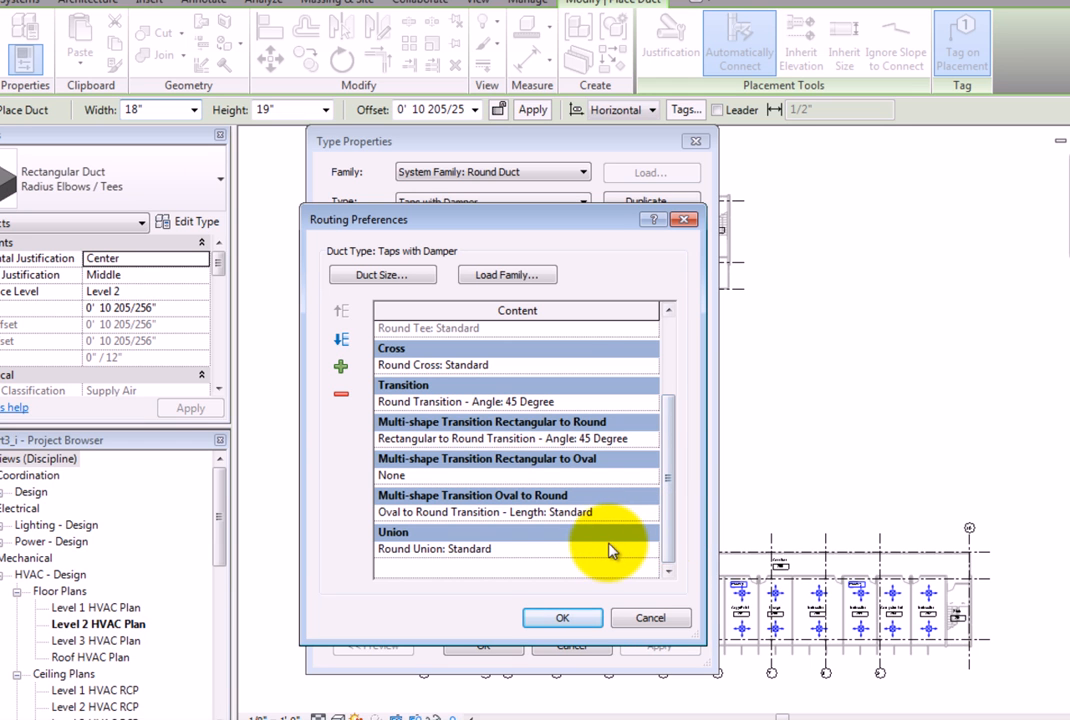
click(603, 545)
click(650, 549)
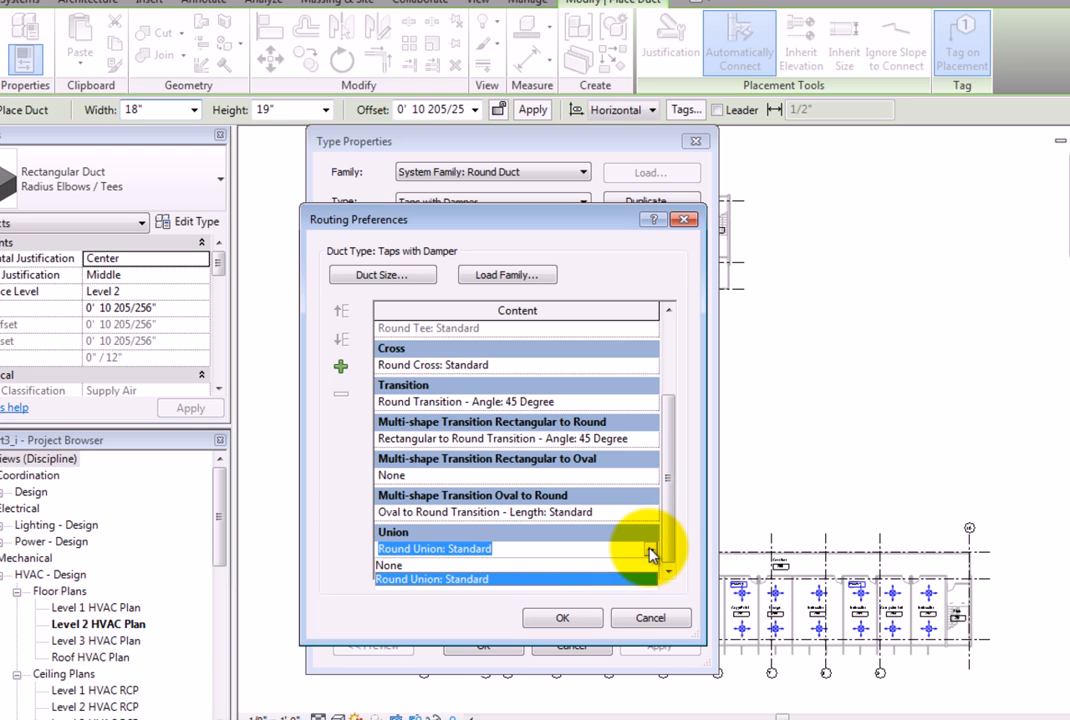
click(650, 549)
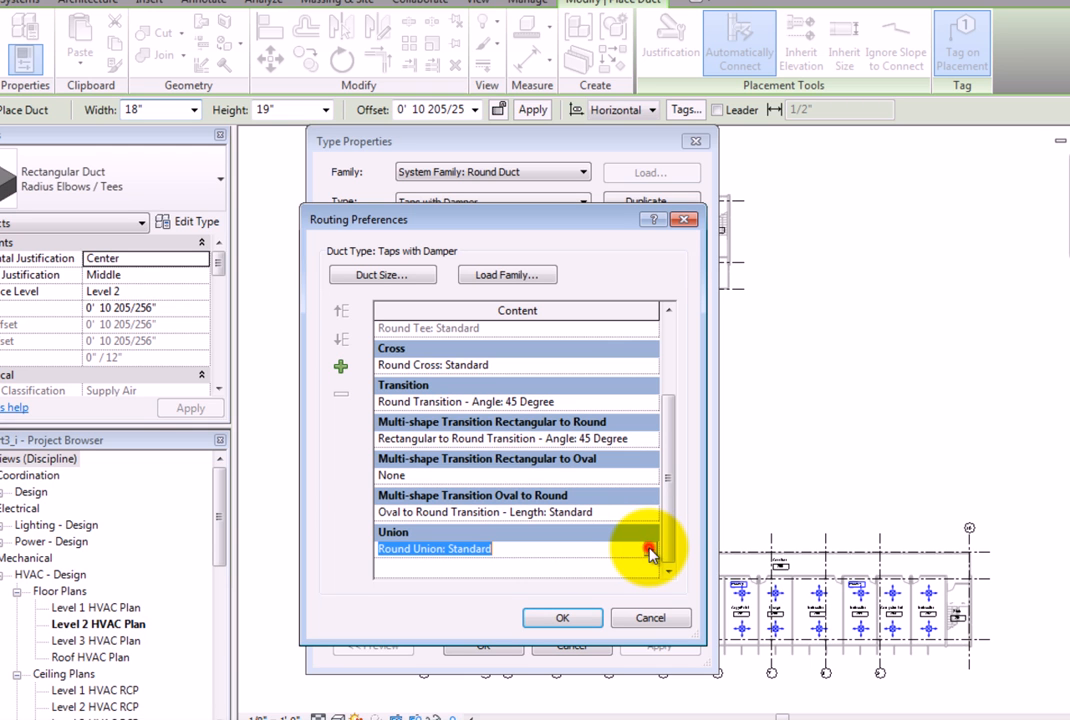
click(588, 362)
click(650, 367)
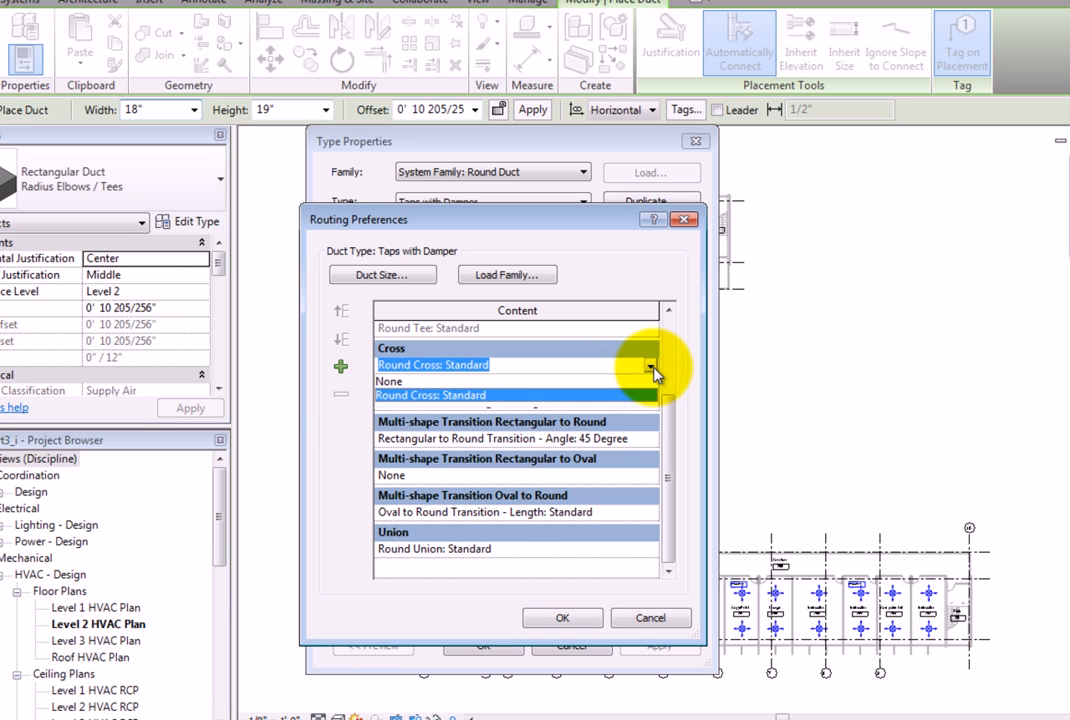
click(650, 367)
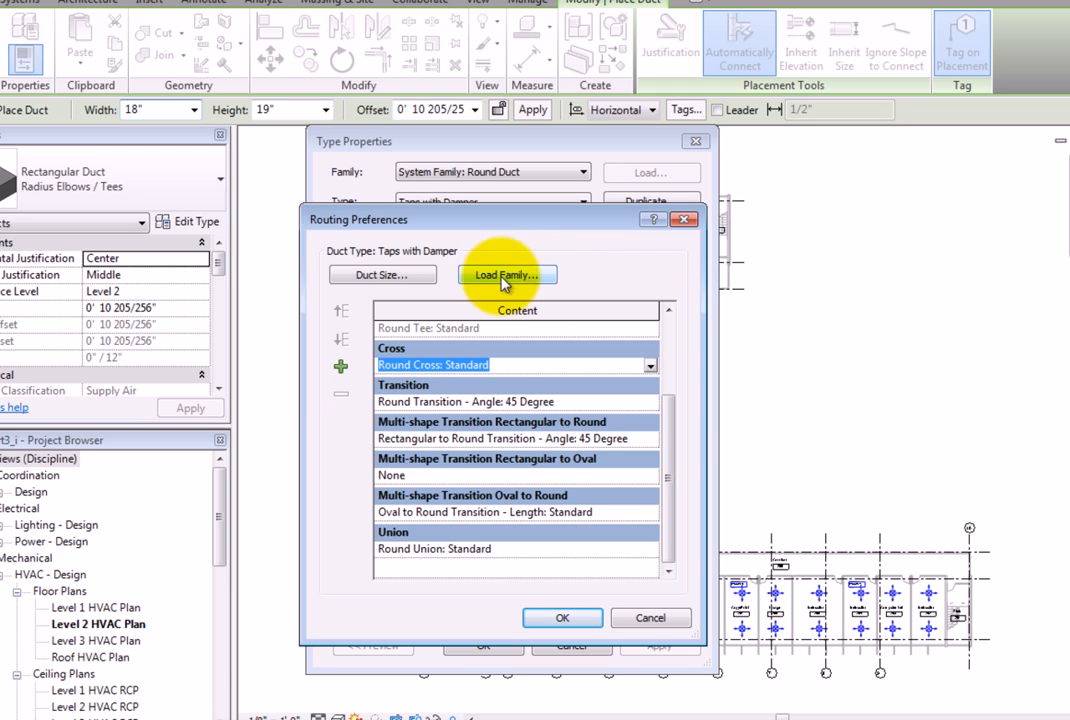
Review the round duct sizes in the mechanical settings and accept the routing preferences of the Taps with Damper type
click(430, 278)
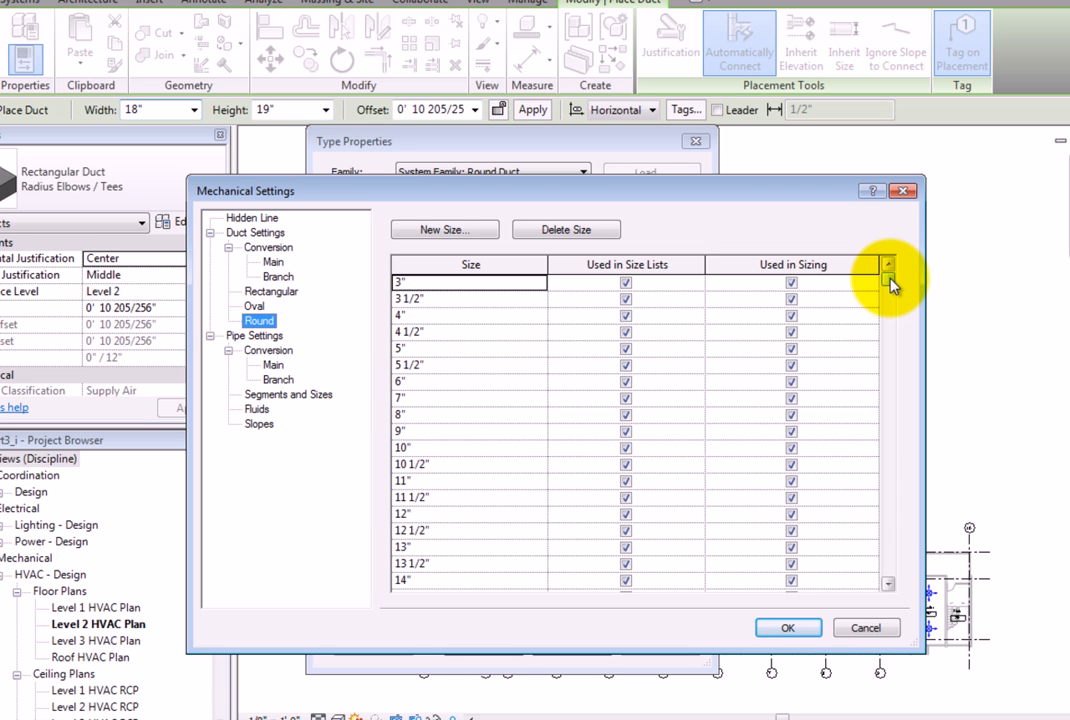
click(808, 628)
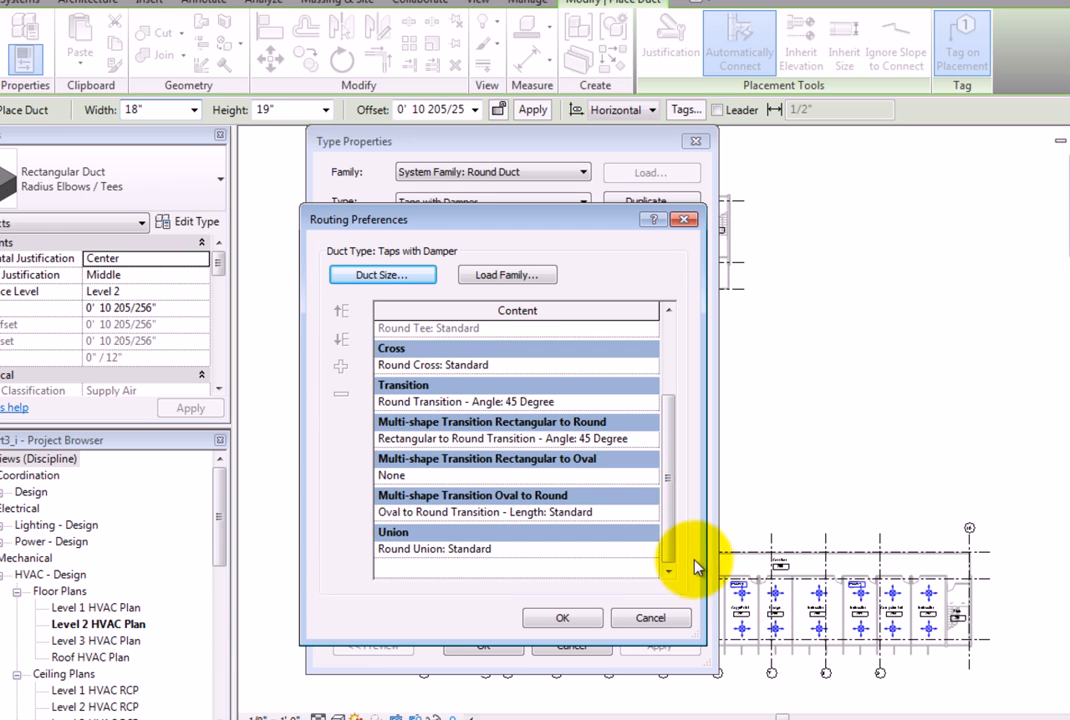
click(587, 620)
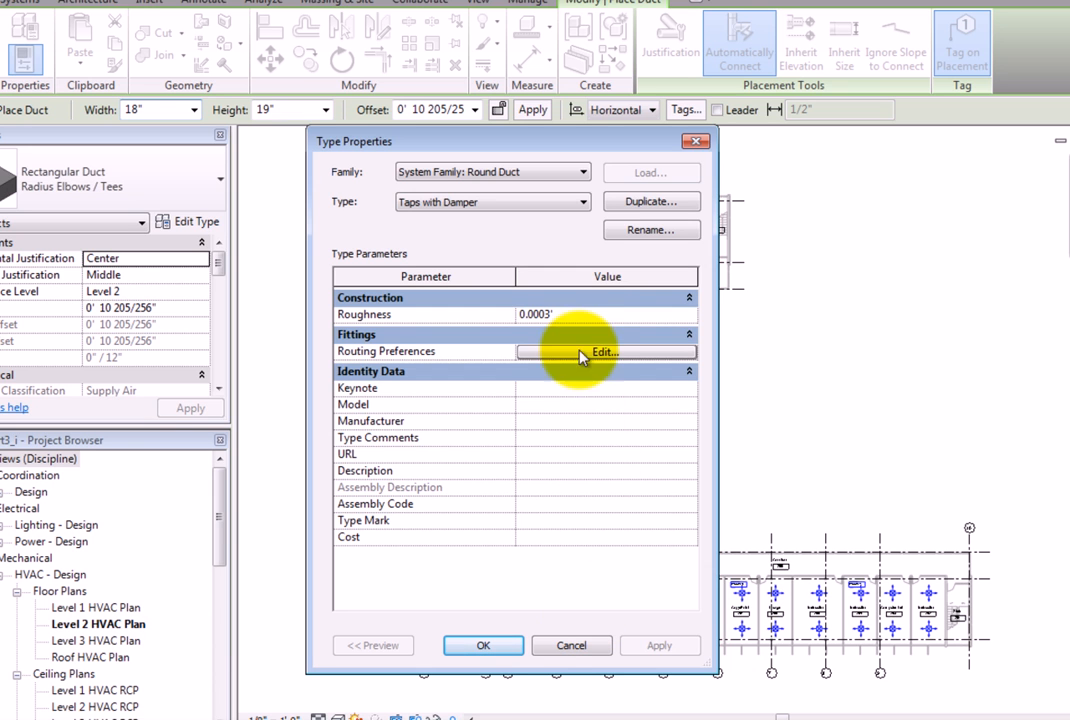
Review the Roughness, Keynote, Model and Manufacturer parameters of the Taps with Damper type and accept the type properties
click(575, 315)
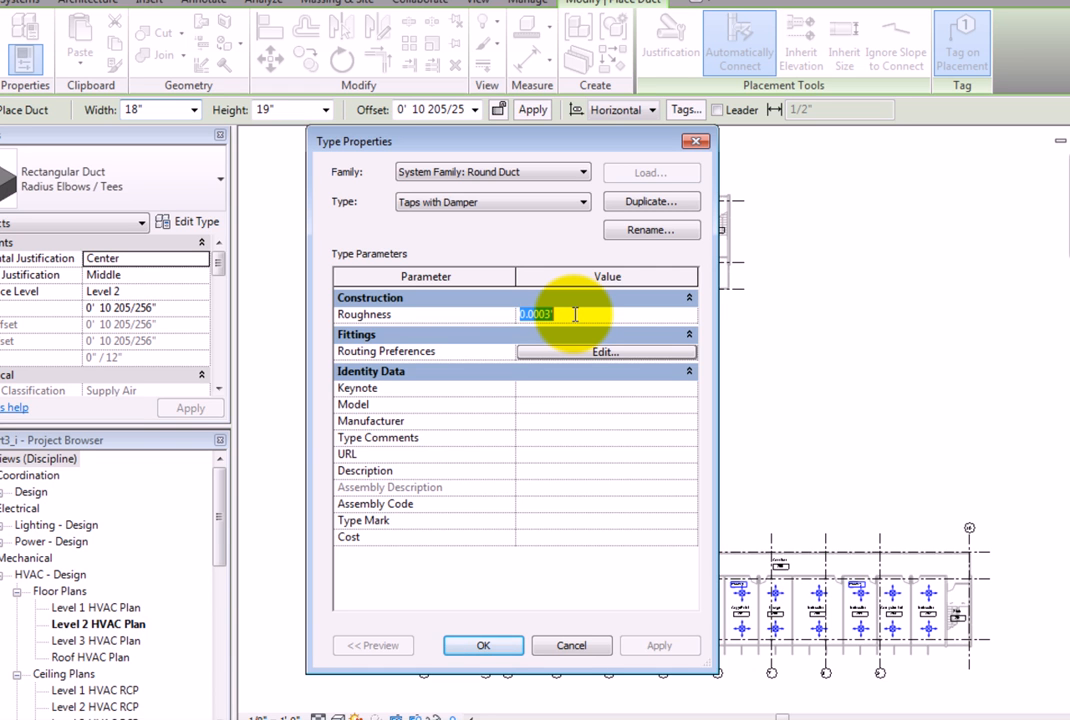
click(562, 386)
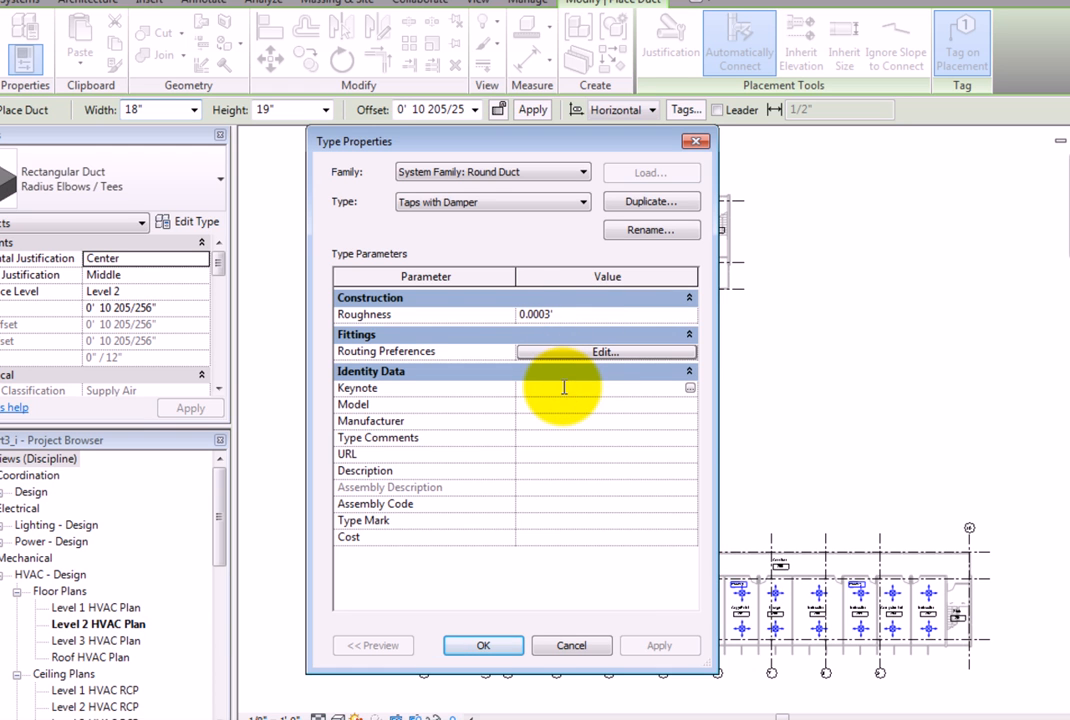
click(561, 403)
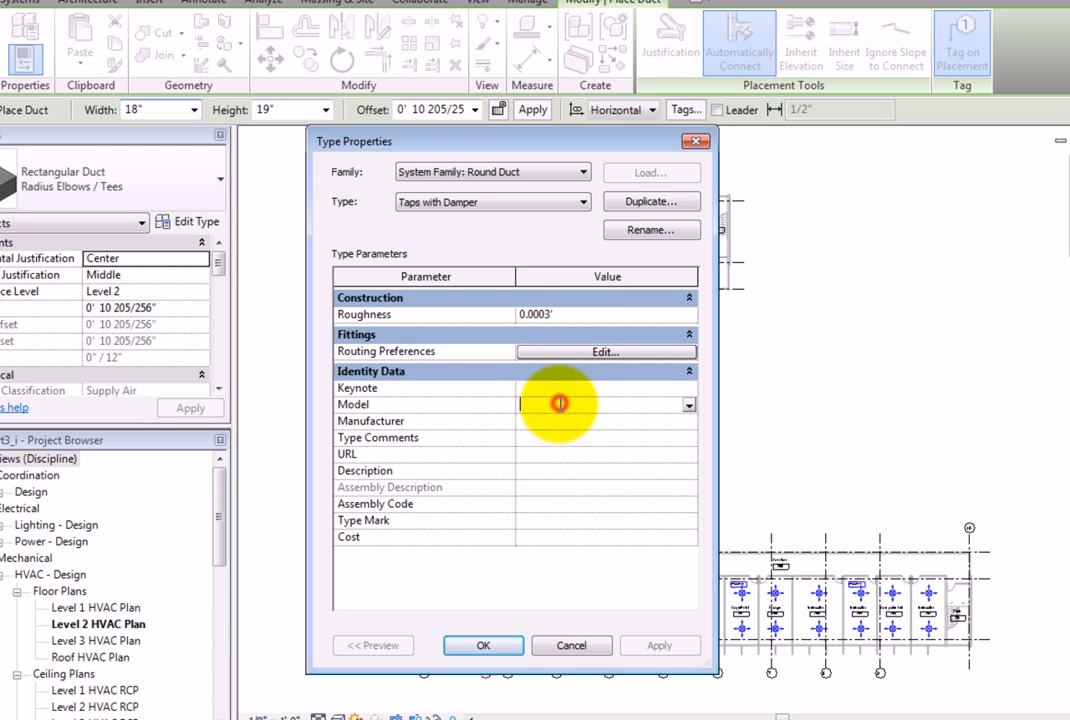
click(558, 421)
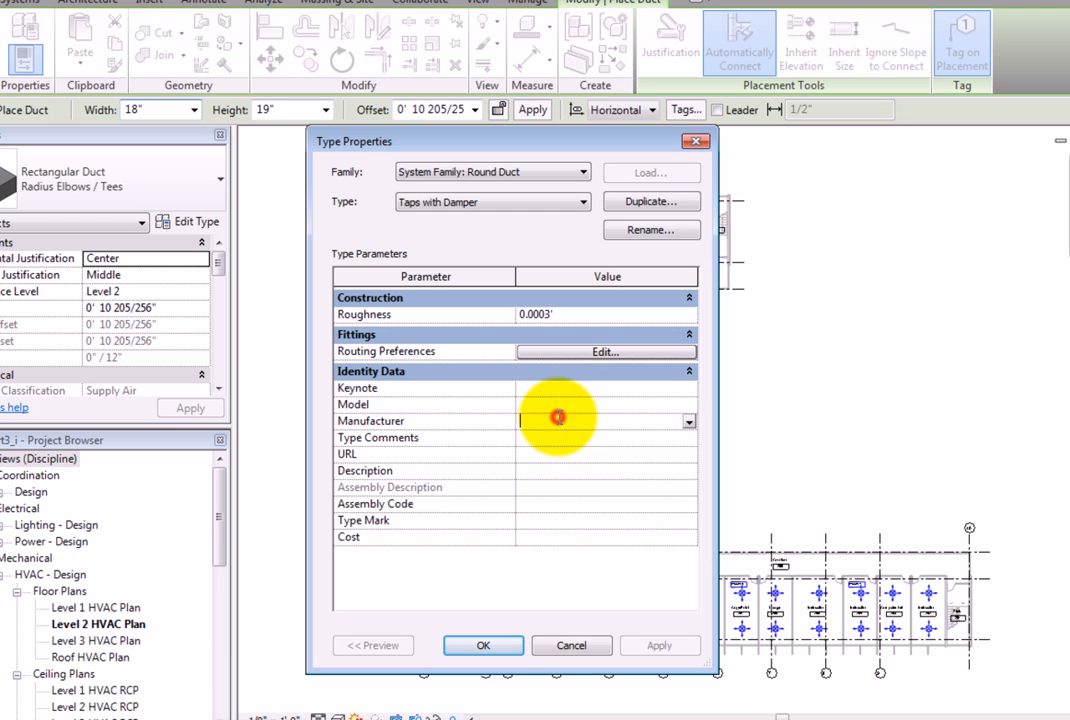
click(484, 646)
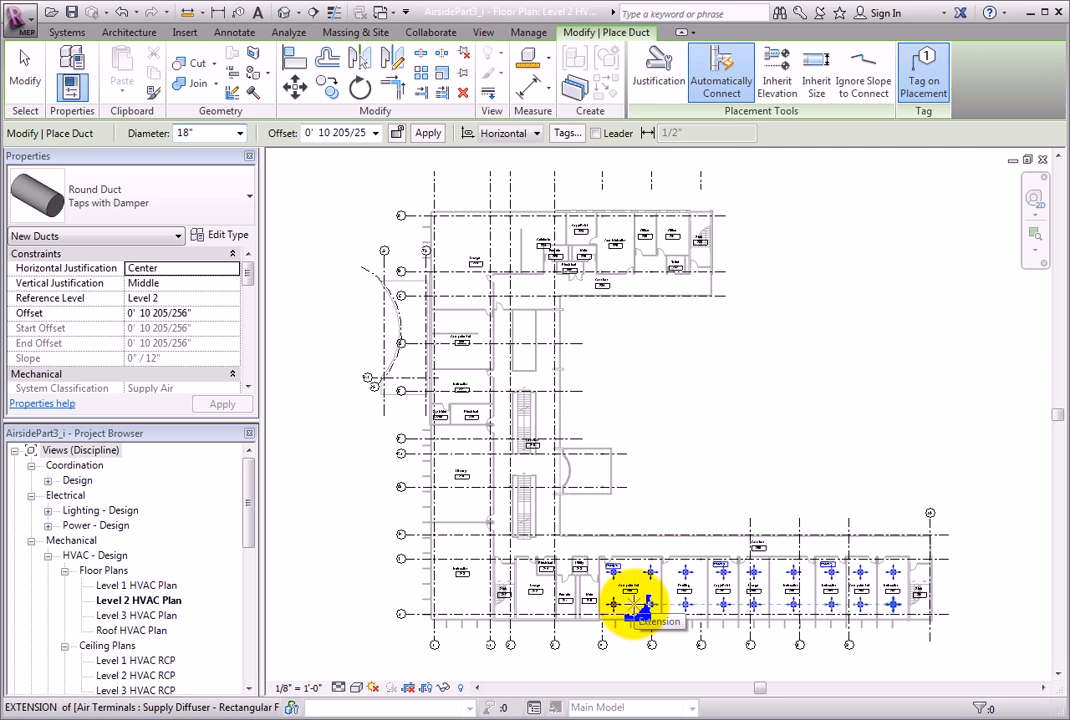
Draw a horizontal 18"x18" rectangular duct of type Mitered Elbows / Taps above the room label in Lounge 223
click(234, 210)
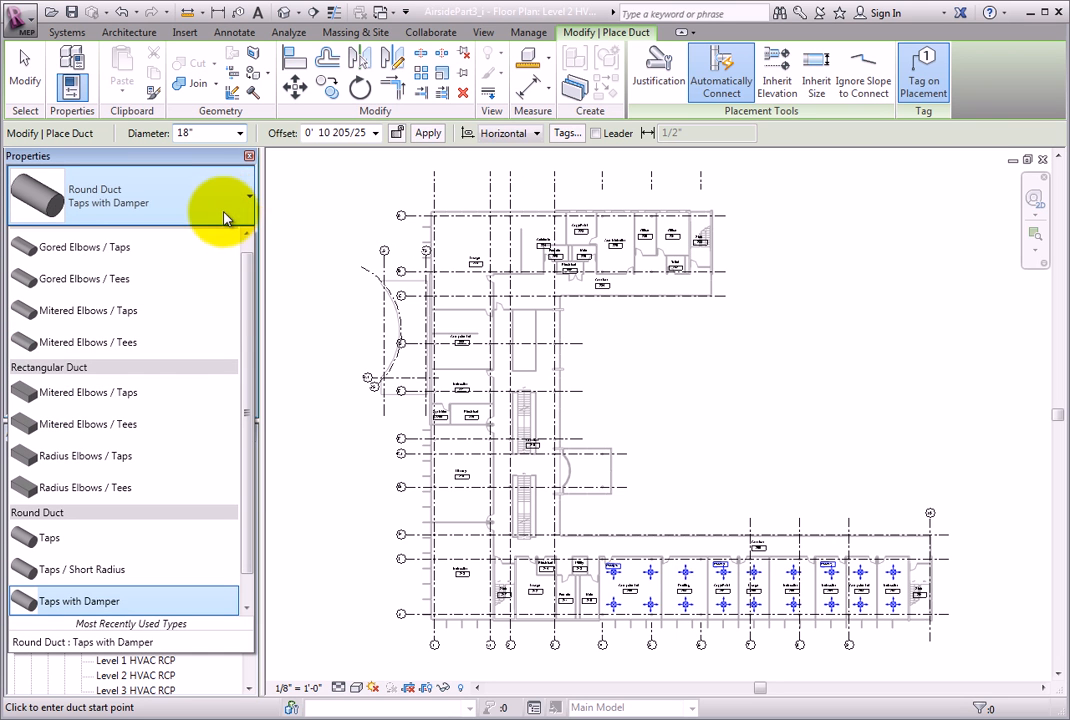
click(178, 390)
scroll(466, 275, up, 1)
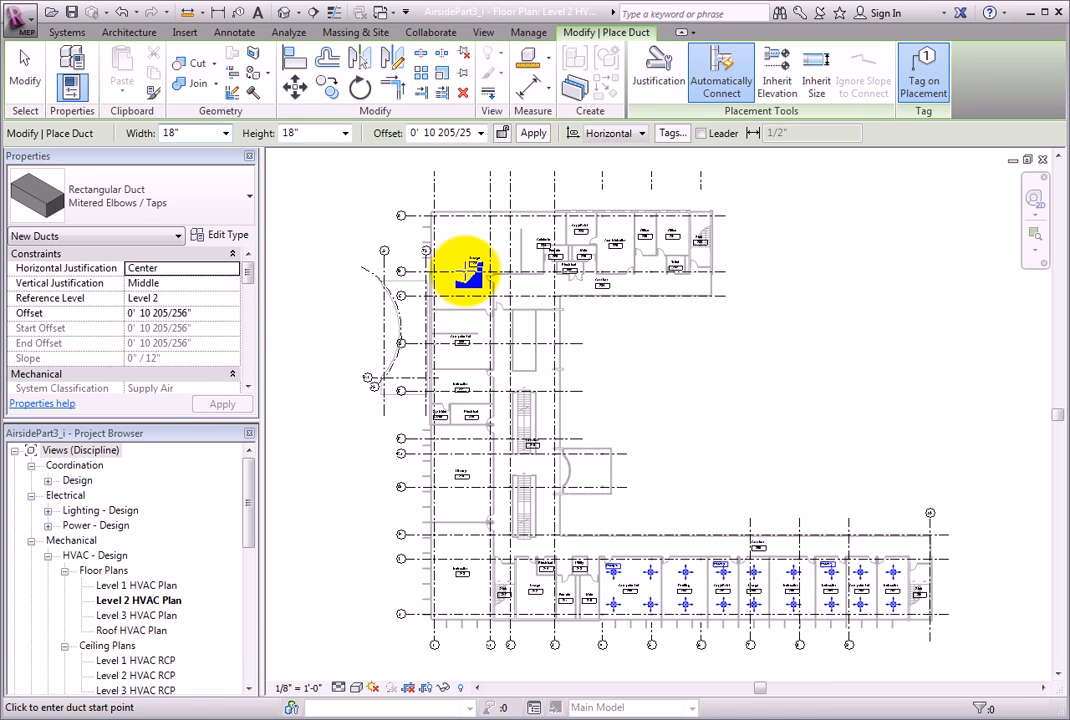
scroll(485, 363, up, 4)
scroll(466, 349, down, 4)
scroll(468, 341, up, 4)
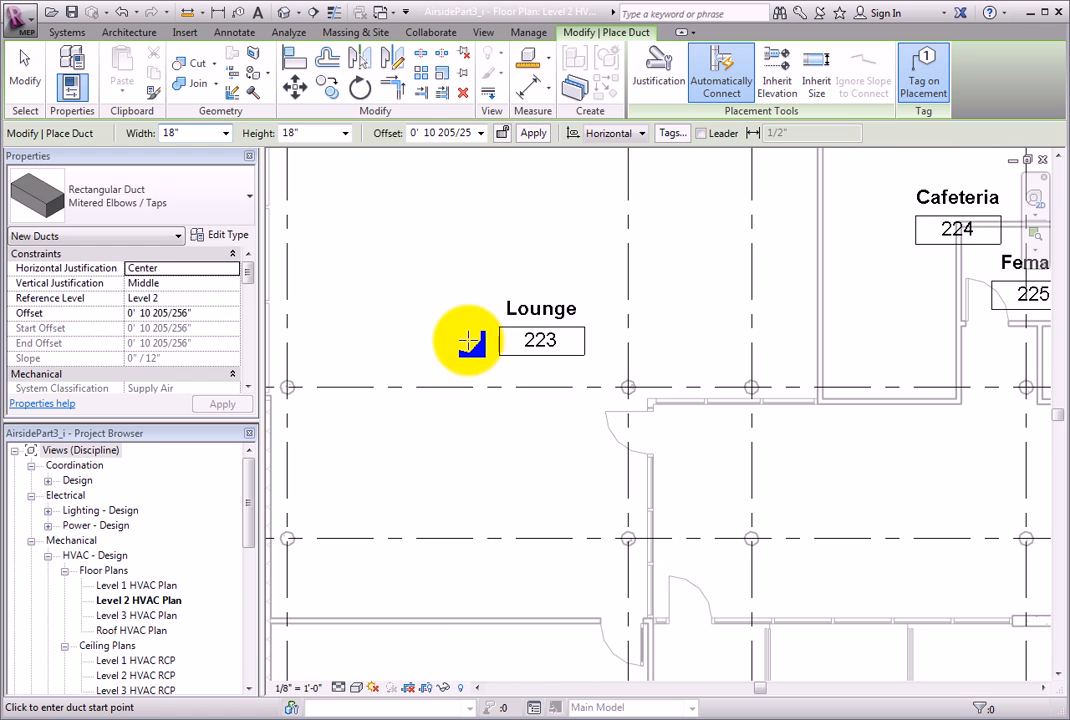
click(376, 269)
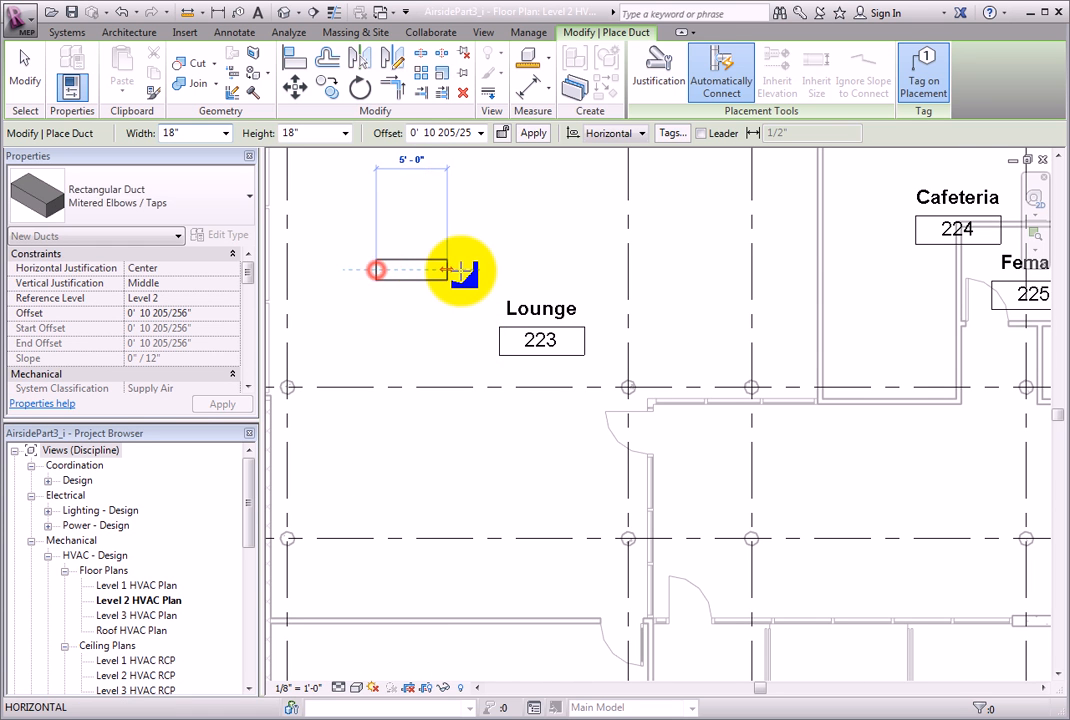
click(524, 270)
With tagging on placement turned off, draw an 18" round Taps with Damper duct straight down into the rectangular duct's upper edge
click(222, 218)
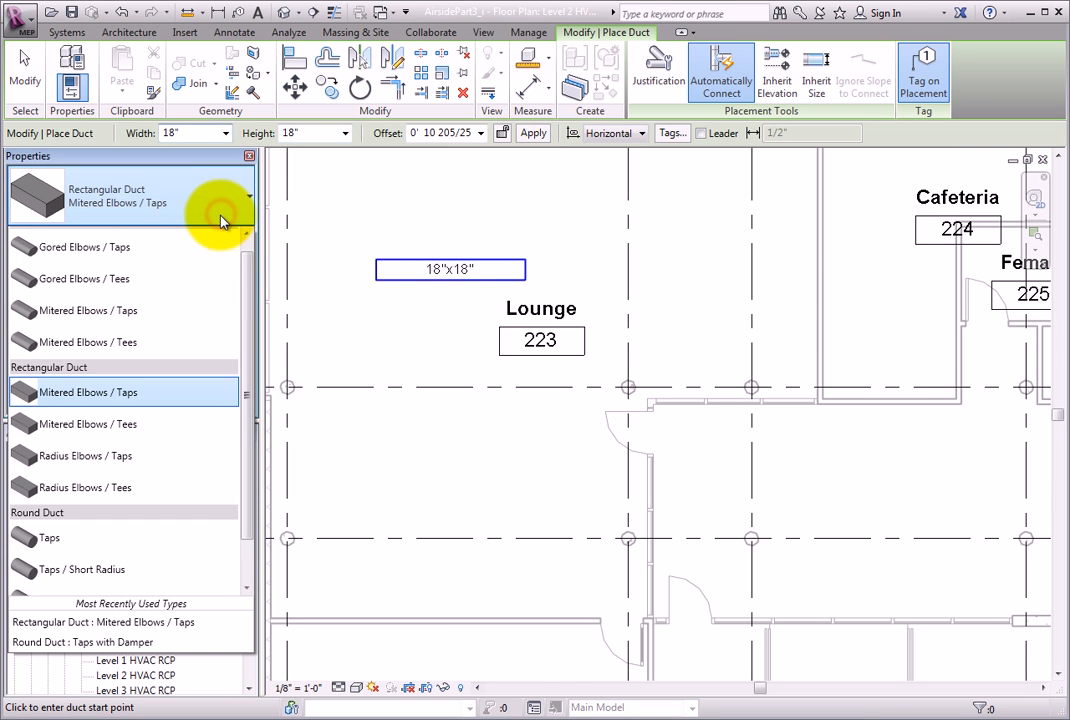
drag(246, 530, 243, 580)
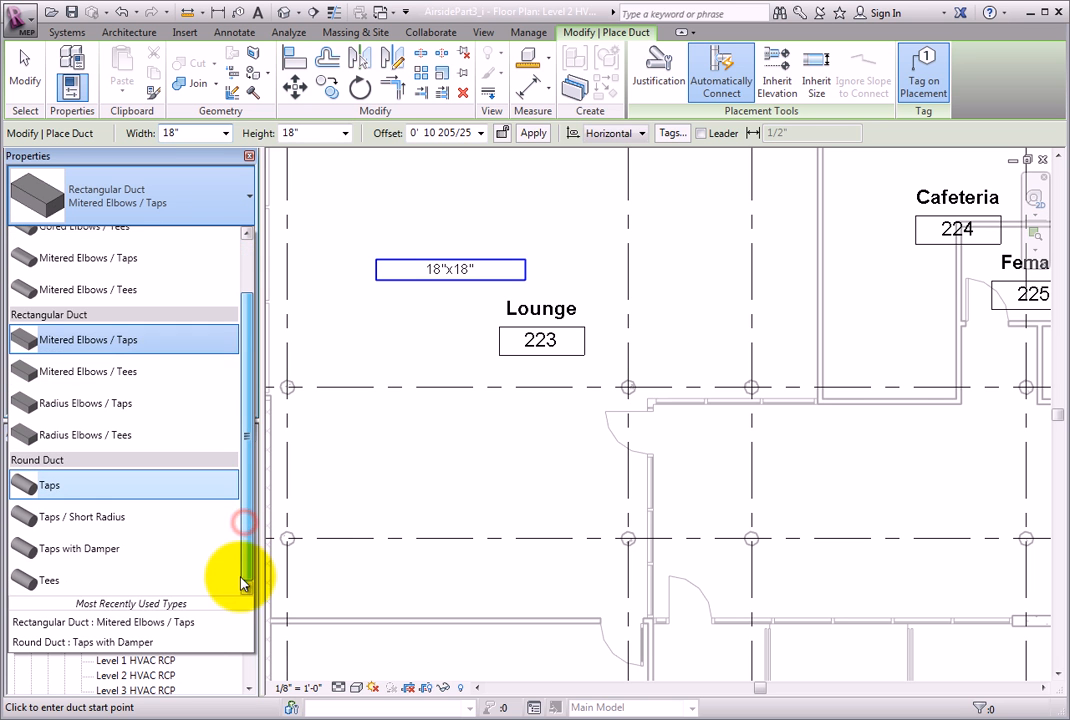
click(240, 552)
click(922, 62)
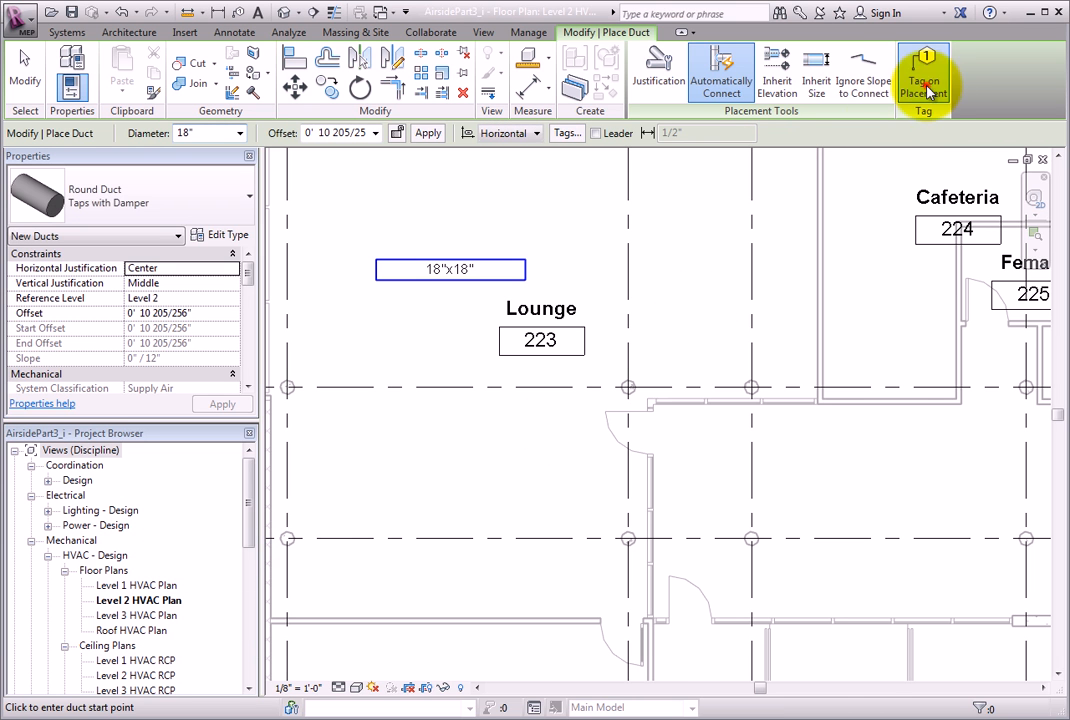
middle_drag(474, 260, 527, 382)
scroll(527, 382, up, 5)
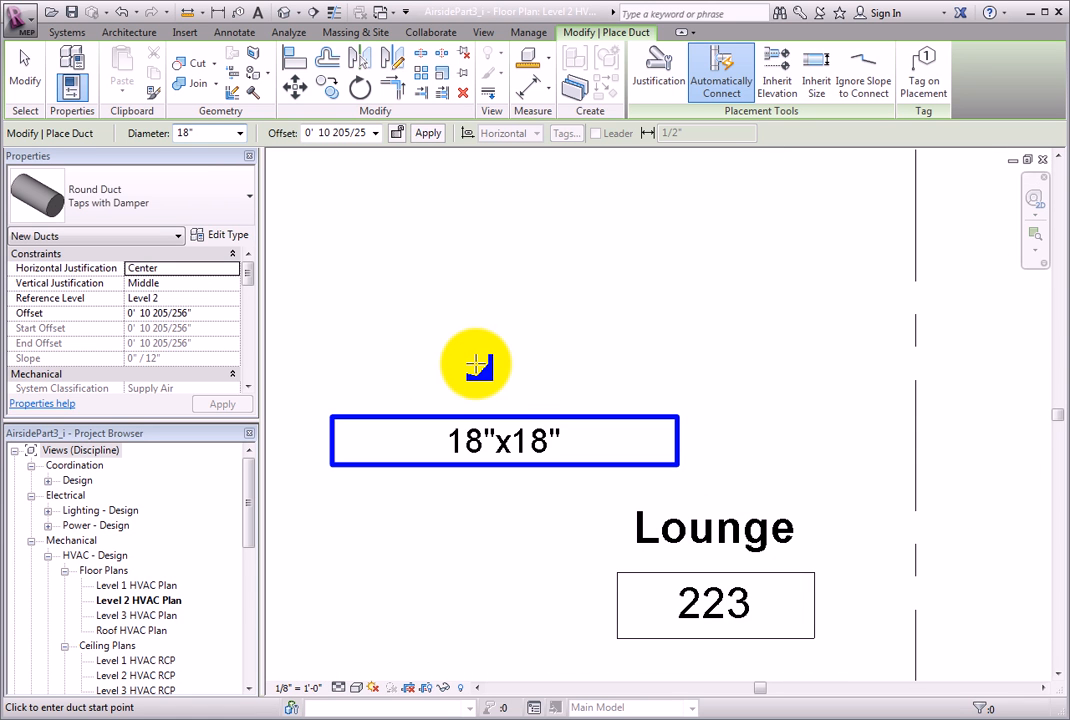
click(466, 288)
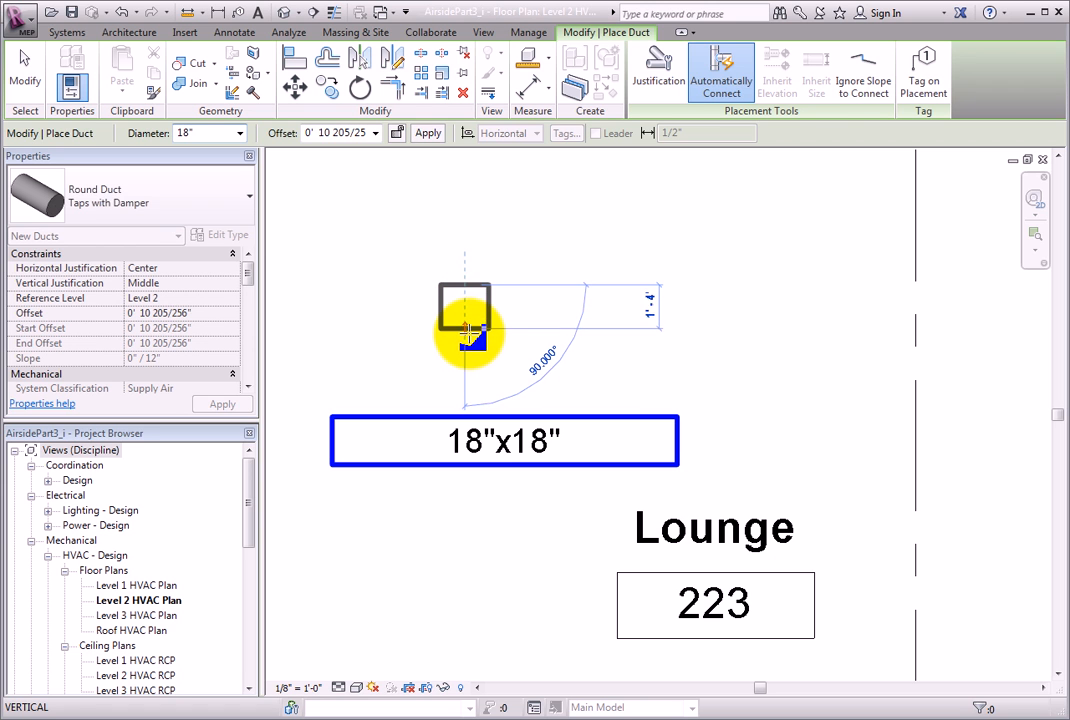
click(466, 412)
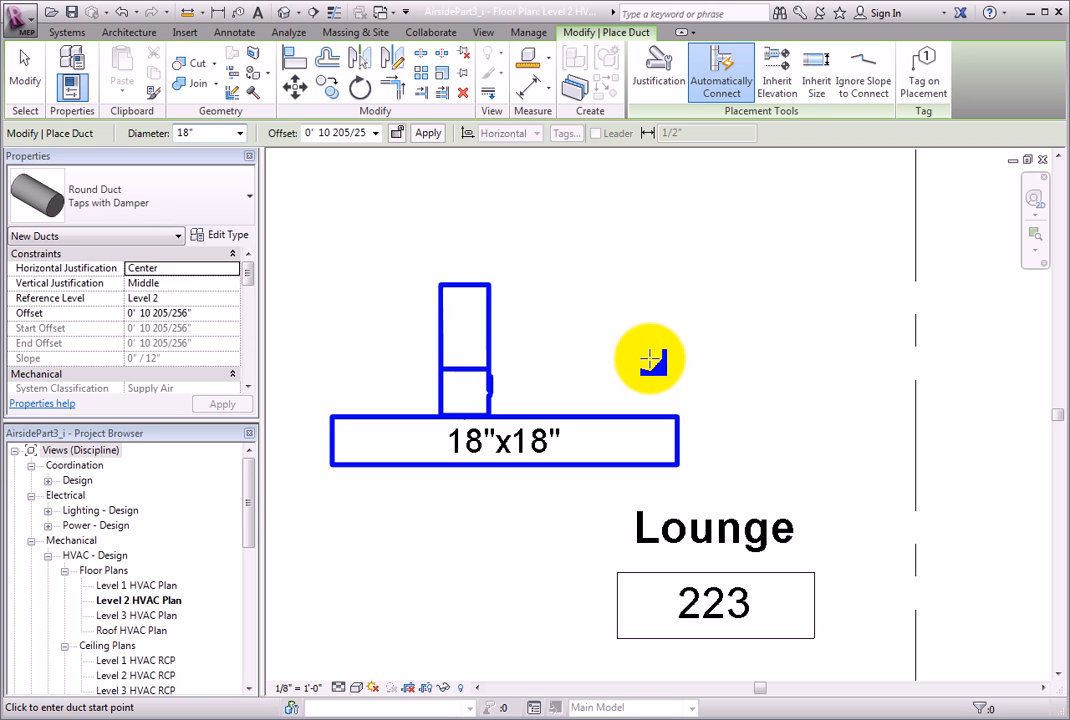
End duct placement and inspect the takeoff fitting where the round branch meets the rectangular duct
scroll(513, 390, up, 3)
middle_drag(513, 390, 692, 435)
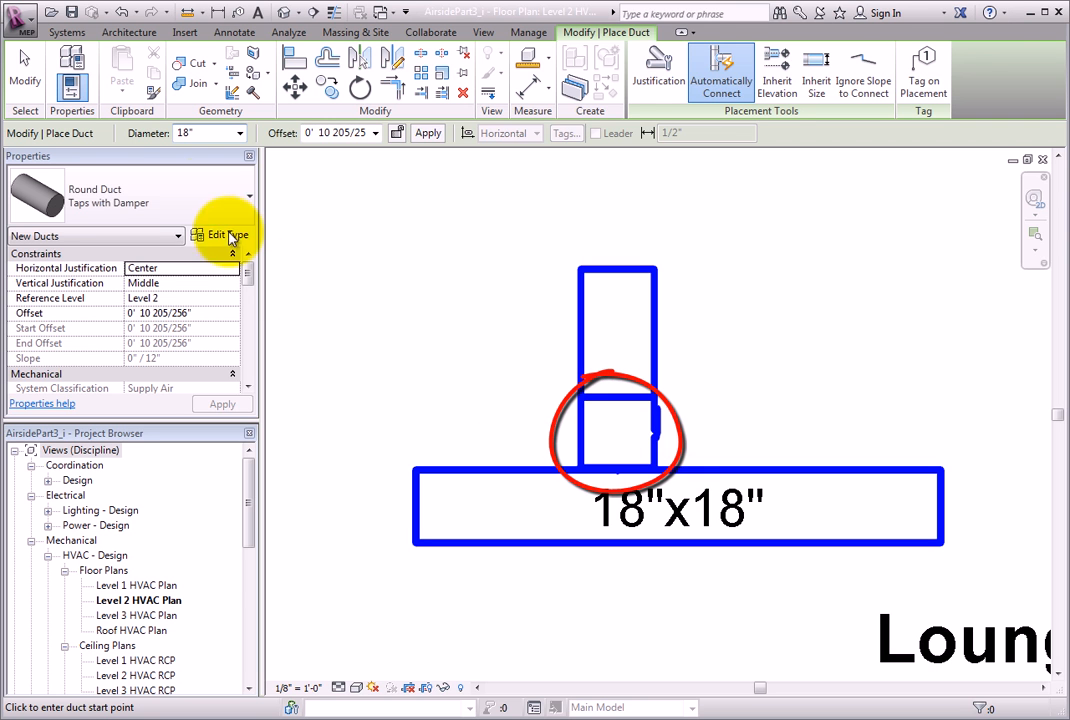
click(30, 80)
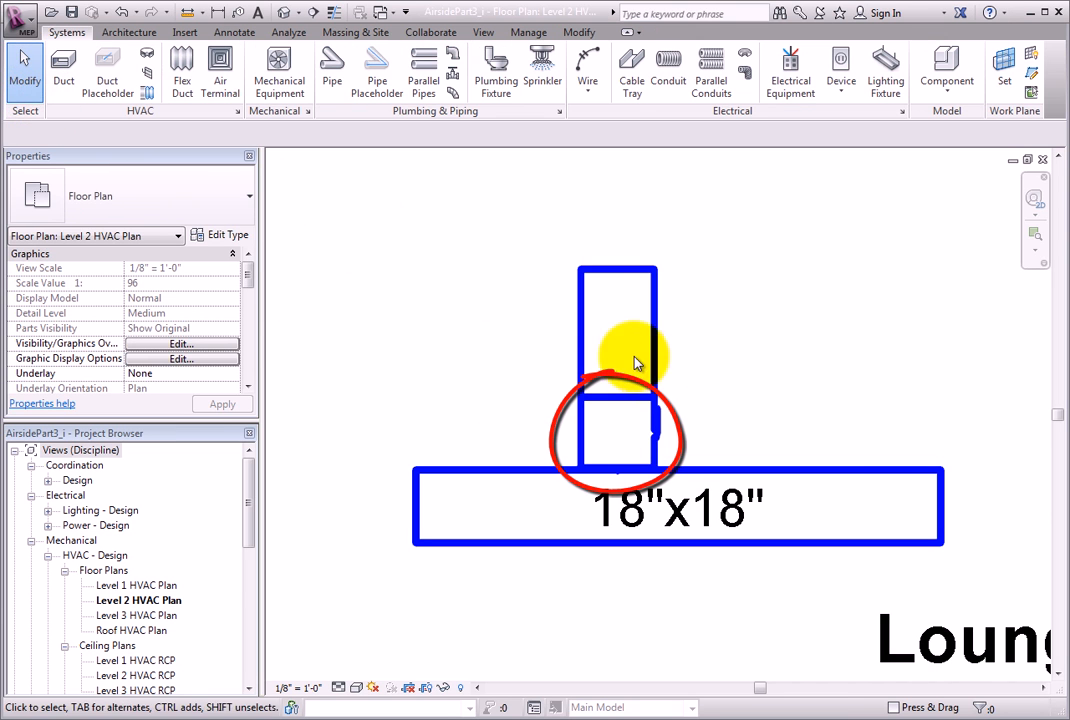
scroll(708, 430, up, 1)
scroll(706, 430, up, 1)
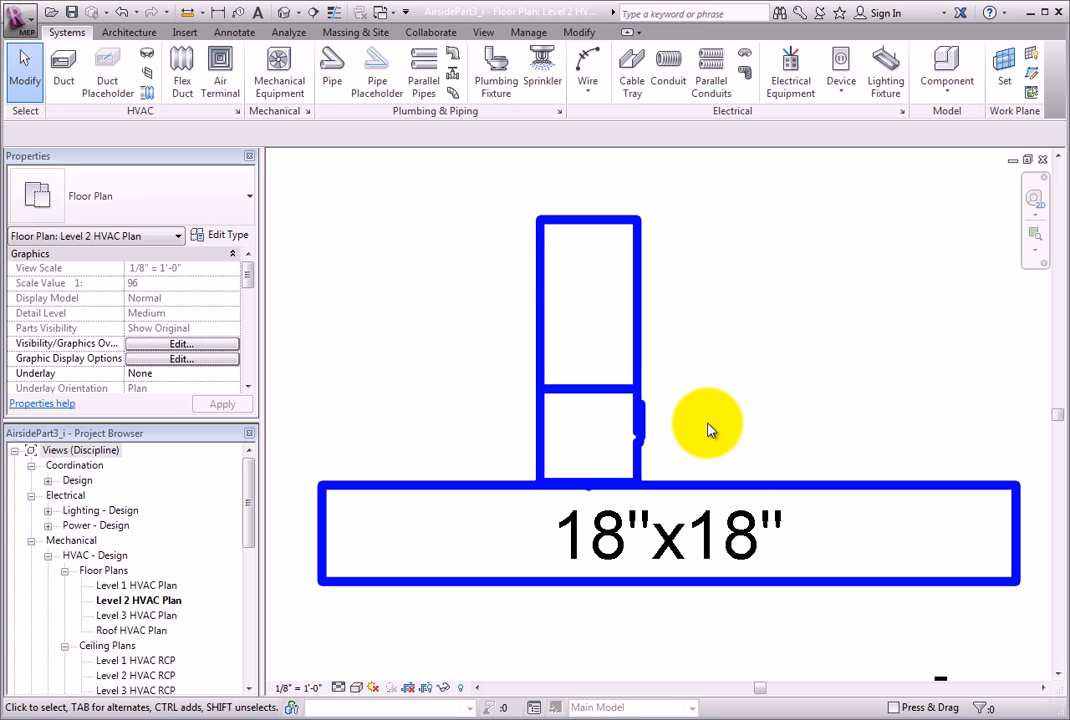
click(640, 432)
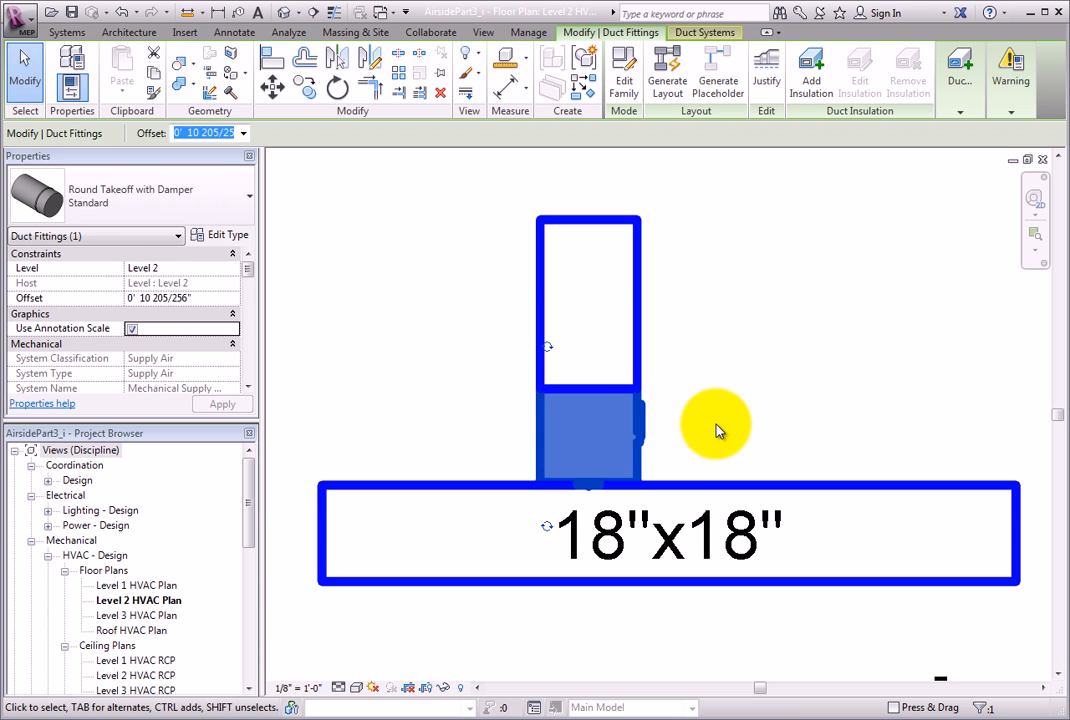
click(716, 429)
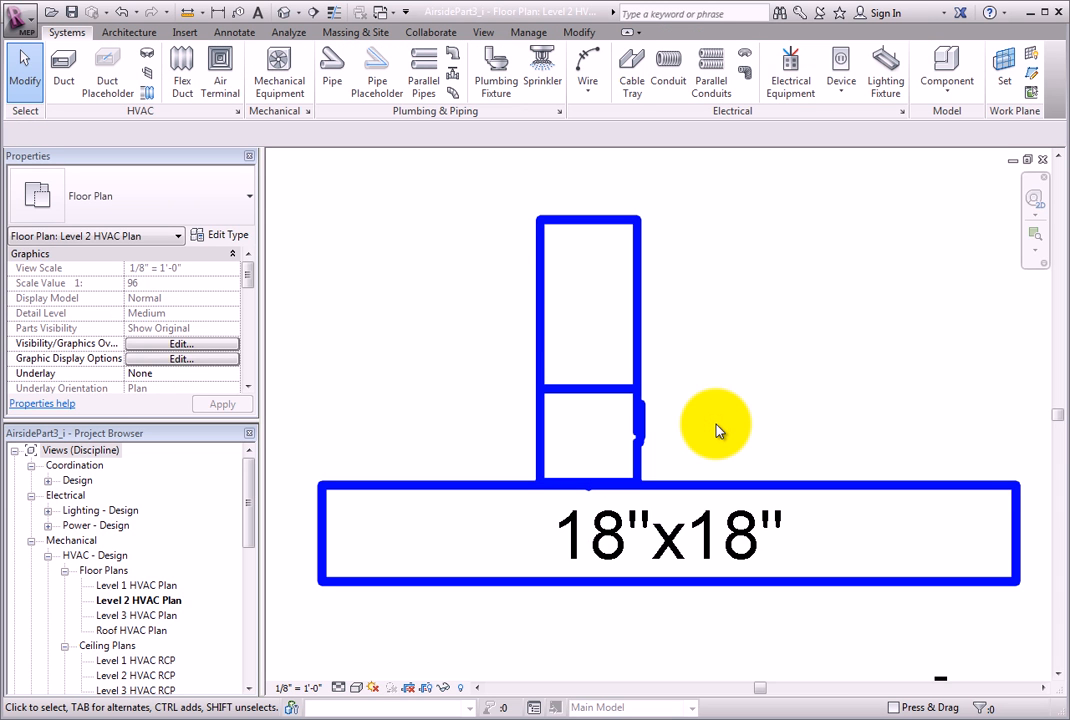